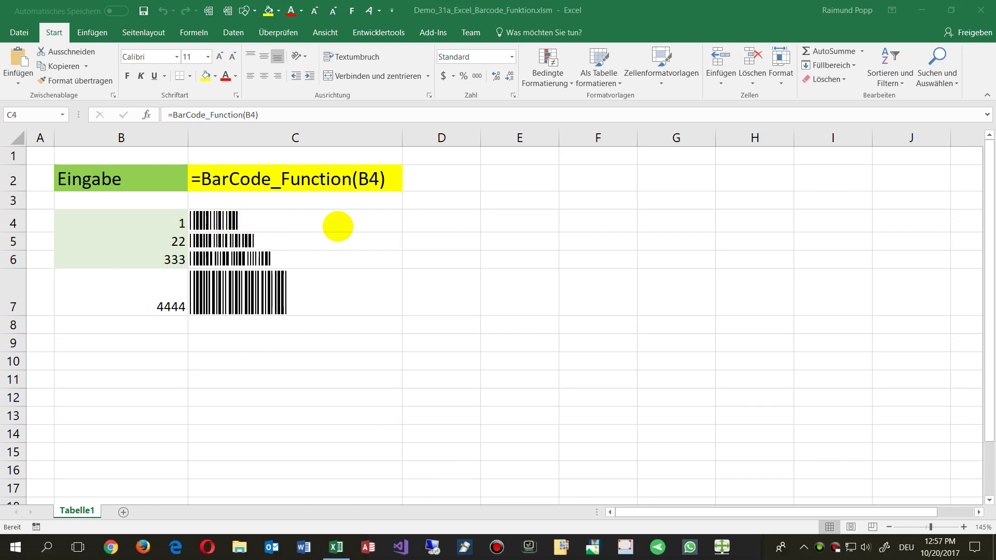
Inspect the formula behind the first barcode without changing it
{"action": "left_click", "coordinate": [384, 225]}
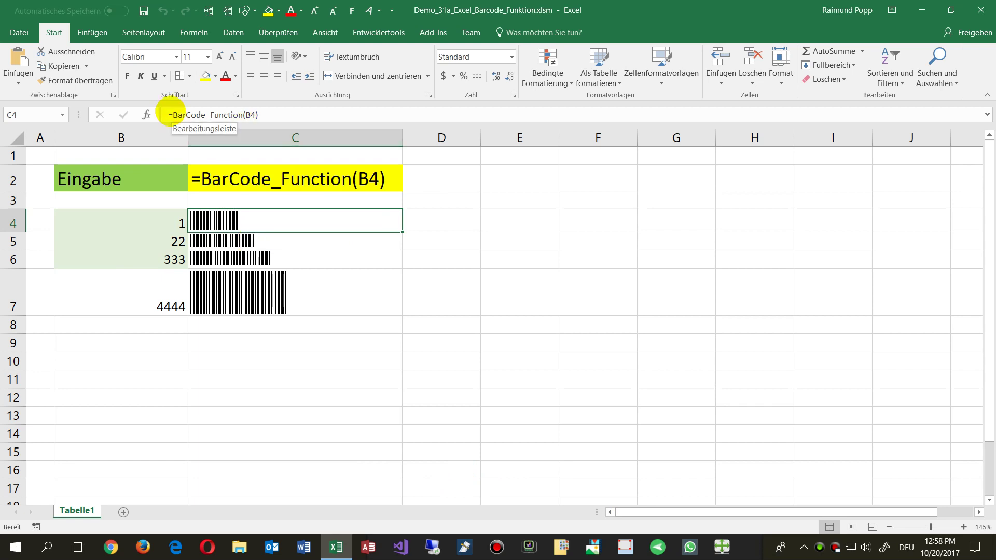
{"action": "left_click_drag", "start_coordinate": [171, 115], "coordinate": [242, 115]}
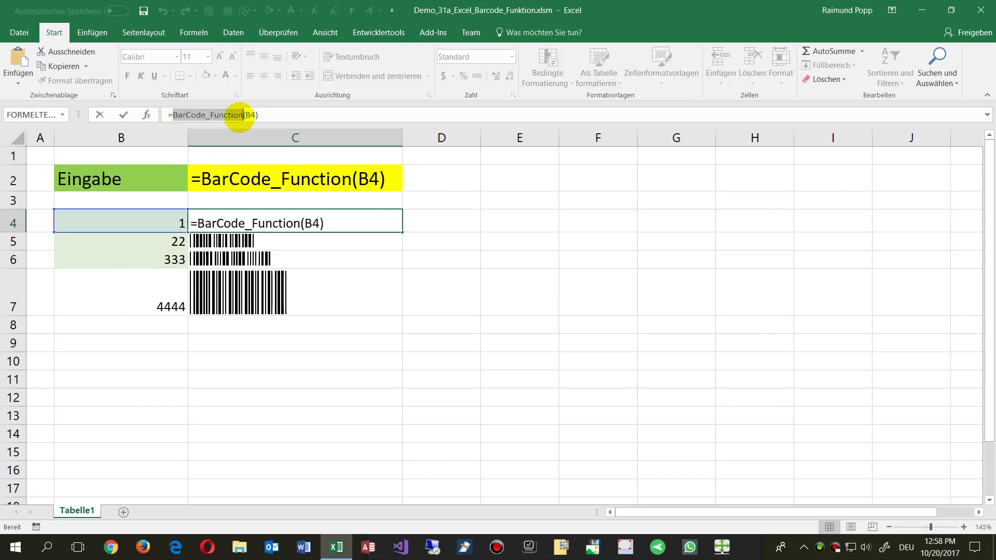
{"action": "key", "text": "Escape"}
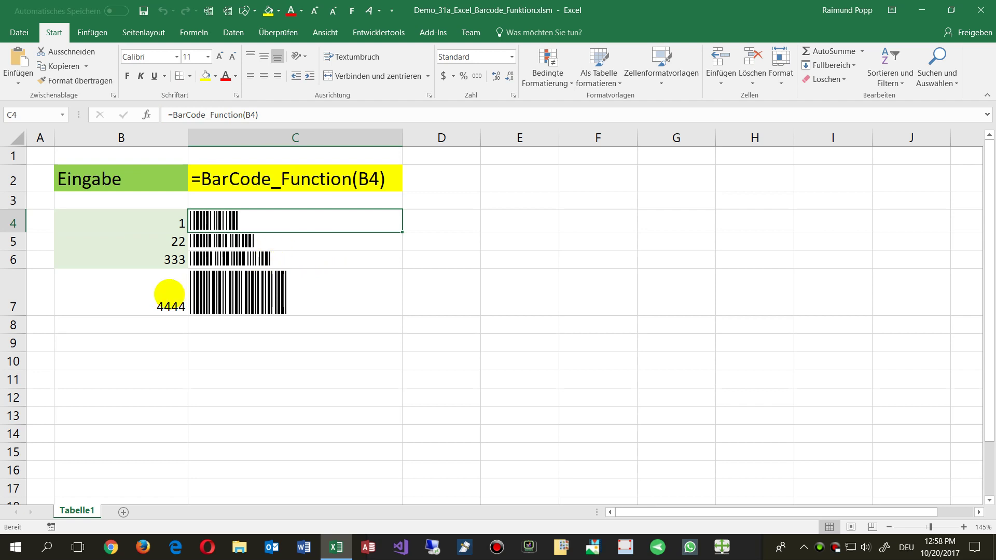
Fill B7:C7 (4444 and its barcode) down to row 11
{"action": "left_click", "coordinate": [166, 294]}
{"action": "left_click", "coordinate": [335, 297]}
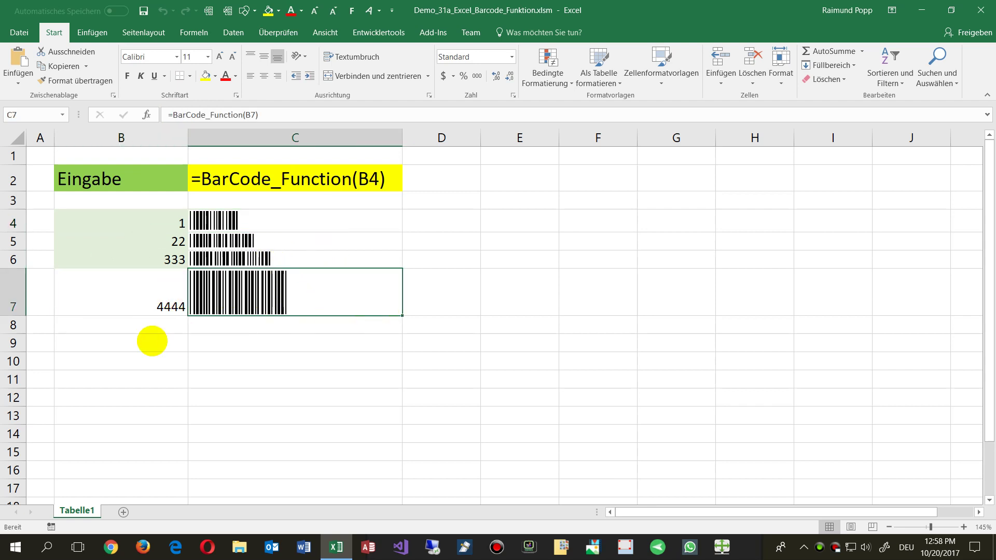
{"action": "left_click_drag", "start_coordinate": [141, 300], "coordinate": [267, 300]}
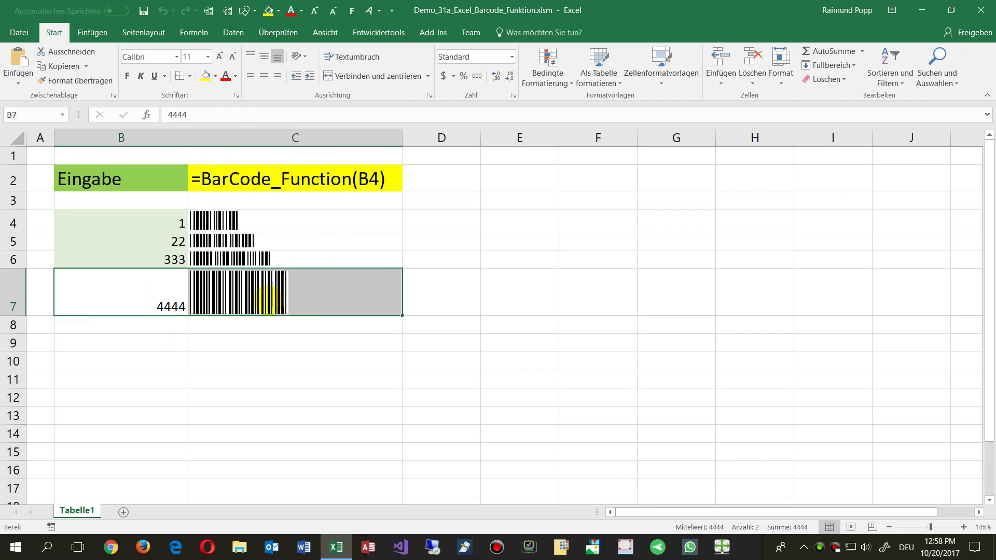
{"action": "left_click_drag", "start_coordinate": [402, 314], "coordinate": [404, 385]}
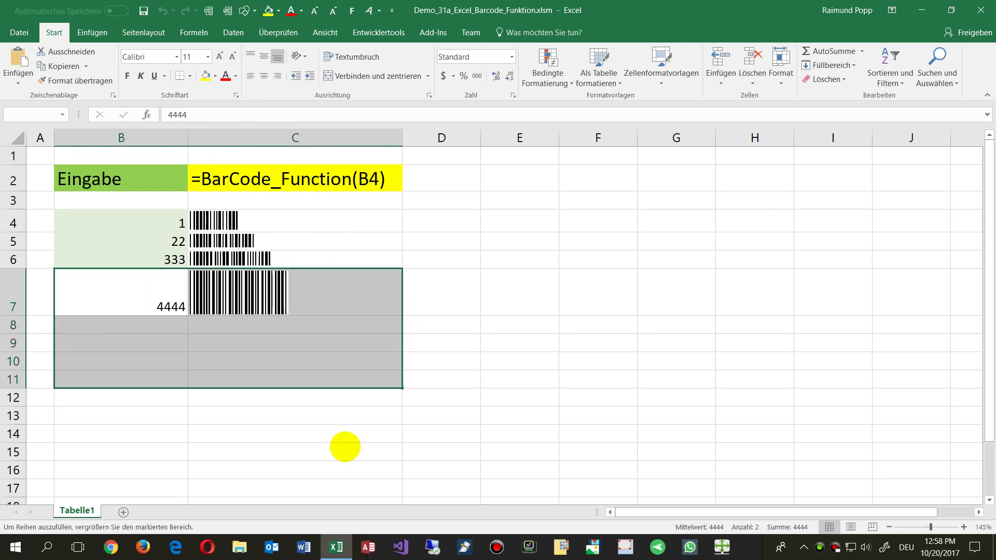
Check the barcode picture drawn for 4445 in row 8
{"action": "left_click", "coordinate": [167, 322]}
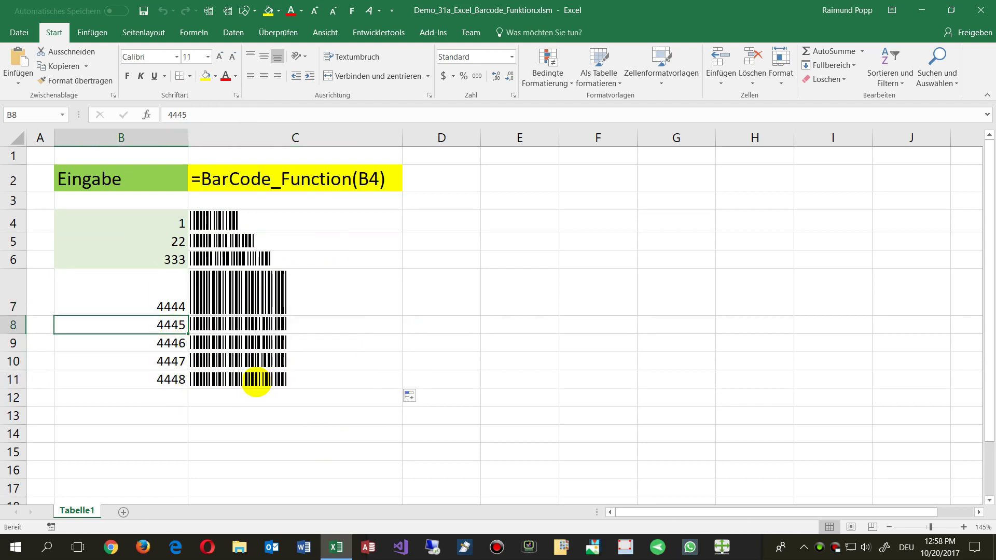
{"action": "left_click", "coordinate": [212, 325]}
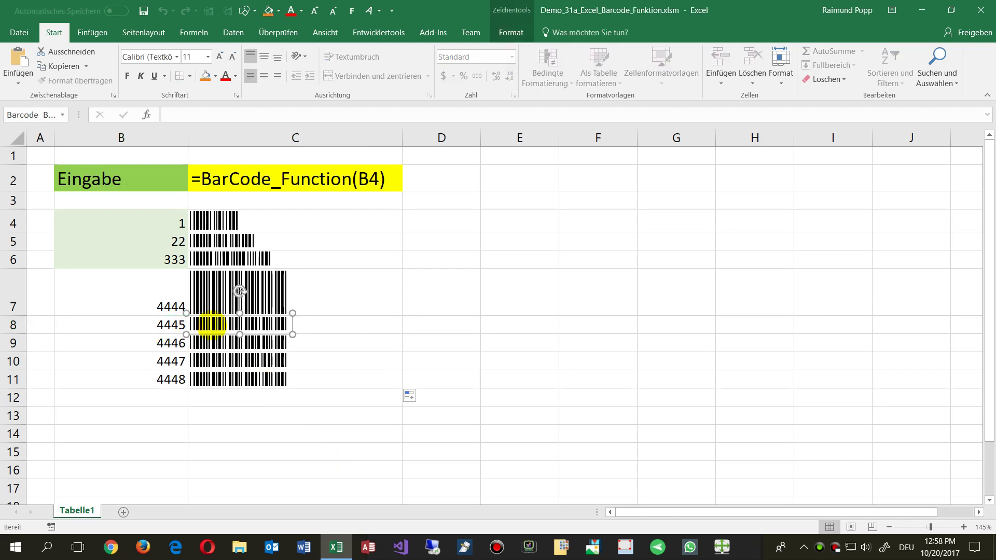
{"action": "left_click", "coordinate": [167, 325]}
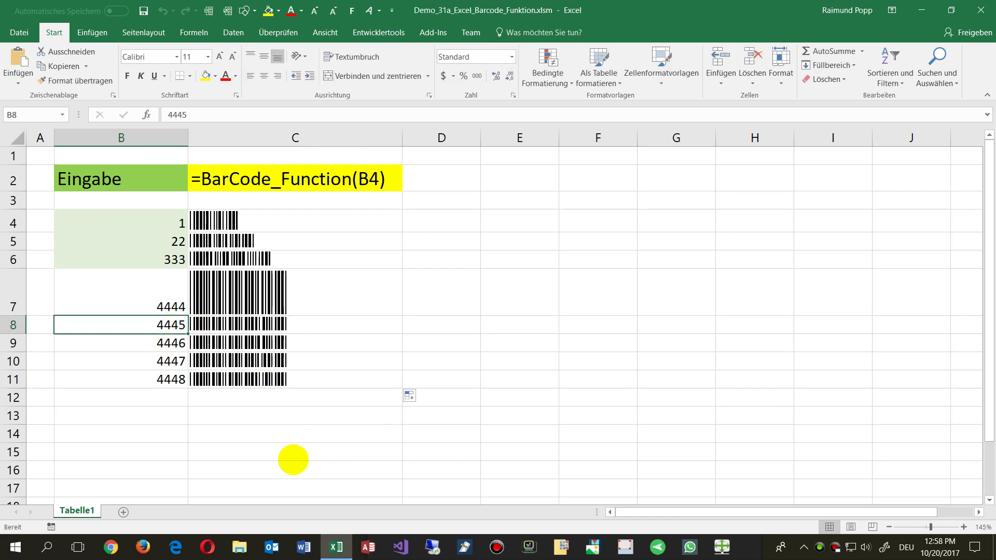
Review the C4 barcode formula in the formula bar, leaving it unchanged
{"action": "left_click", "coordinate": [314, 221]}
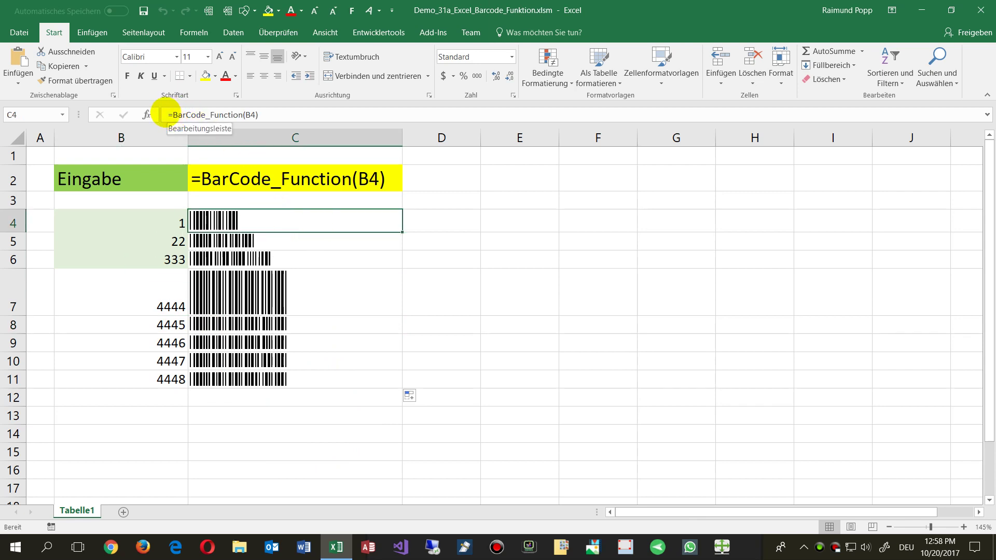
{"action": "left_click_drag", "start_coordinate": [167, 113], "coordinate": [258, 114]}
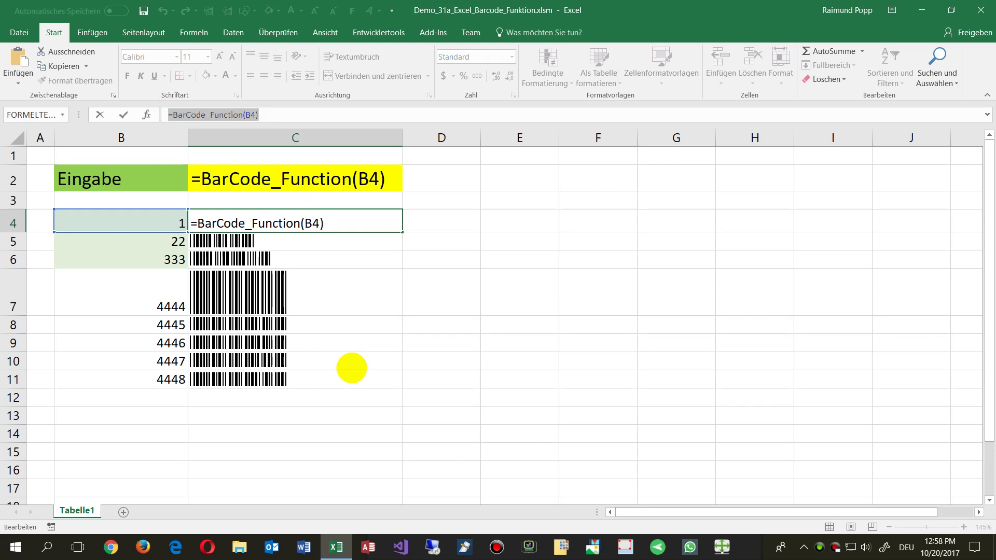
{"action": "key", "text": "Escape"}
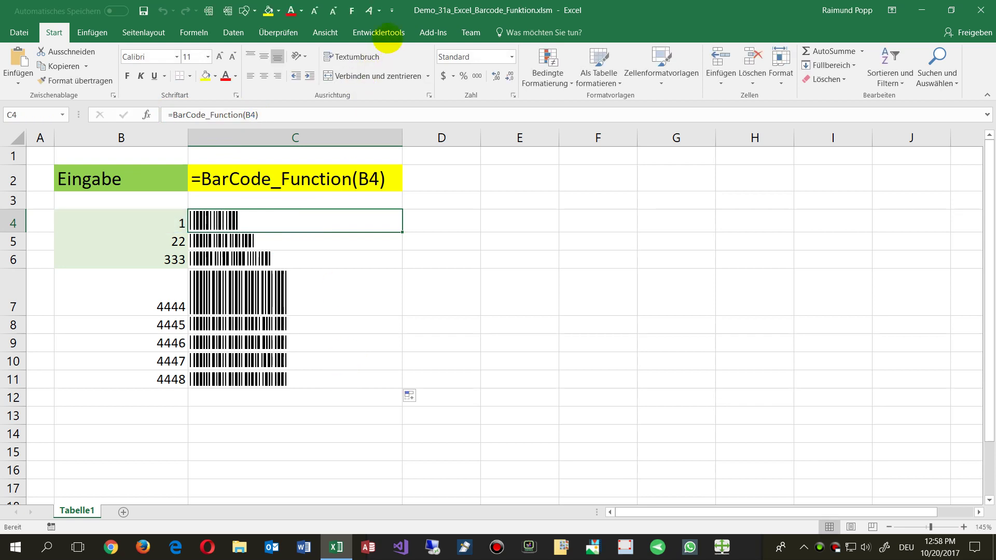
{"action": "left_click", "coordinate": [378, 32]}
Open the Visual Basic editor maximized and scroll through Modul1's BarCode_Function code
{"action": "left_click", "coordinate": [16, 75]}
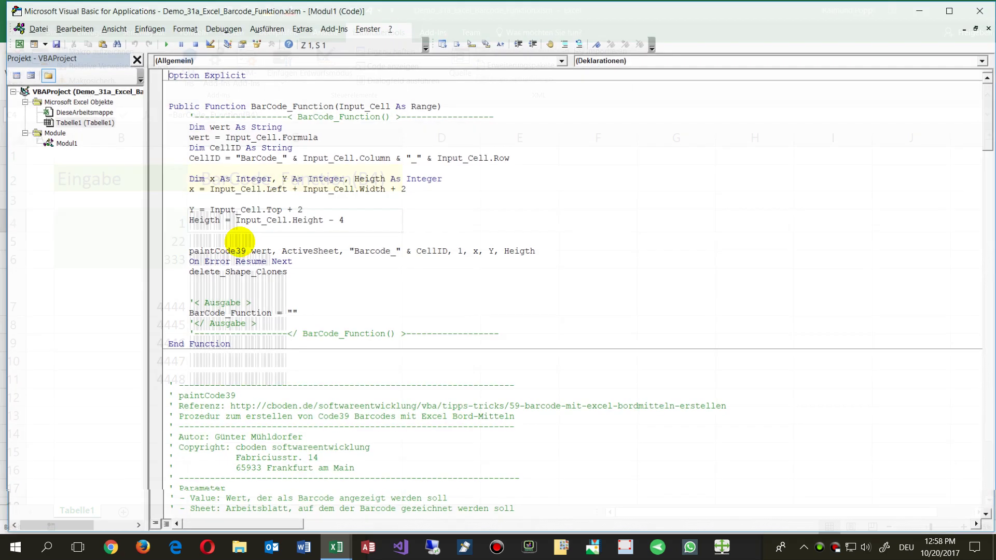
{"action": "double_click", "coordinate": [498, 9]}
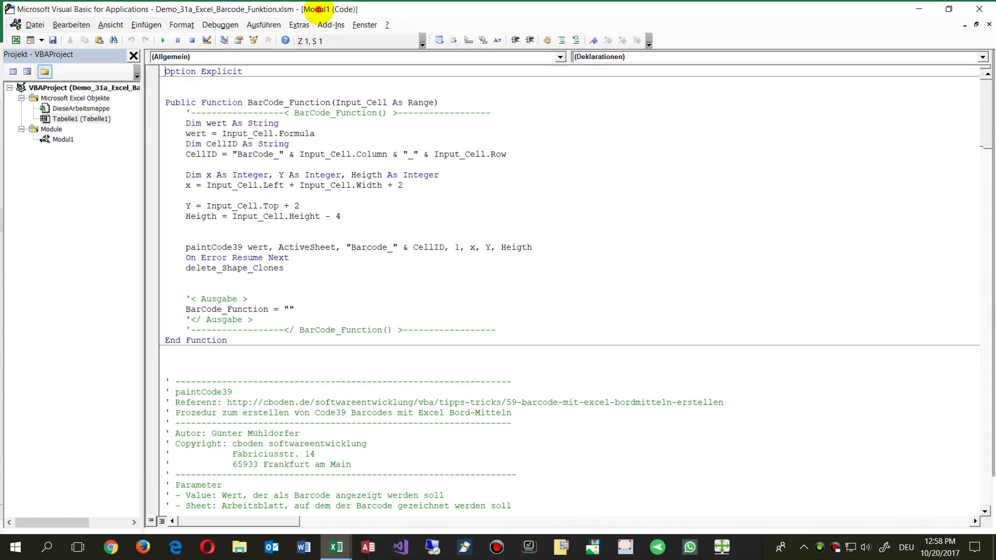
{"action": "scroll", "coordinate": [279, 217], "scroll_direction": "down", "scroll_amount": 1}
{"action": "scroll", "coordinate": [249, 200], "scroll_direction": "down", "scroll_amount": 15}
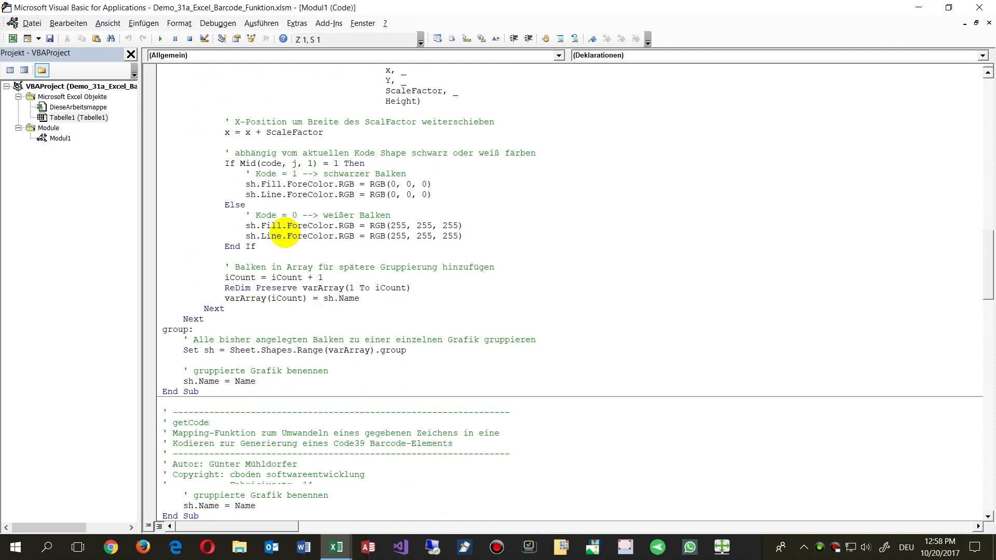
{"action": "scroll", "coordinate": [236, 285], "scroll_direction": "down", "scroll_amount": 15}
{"action": "scroll", "coordinate": [287, 236], "scroll_direction": "up", "scroll_amount": 20}
{"action": "scroll", "coordinate": [287, 236], "scroll_direction": "up", "scroll_amount": 1}
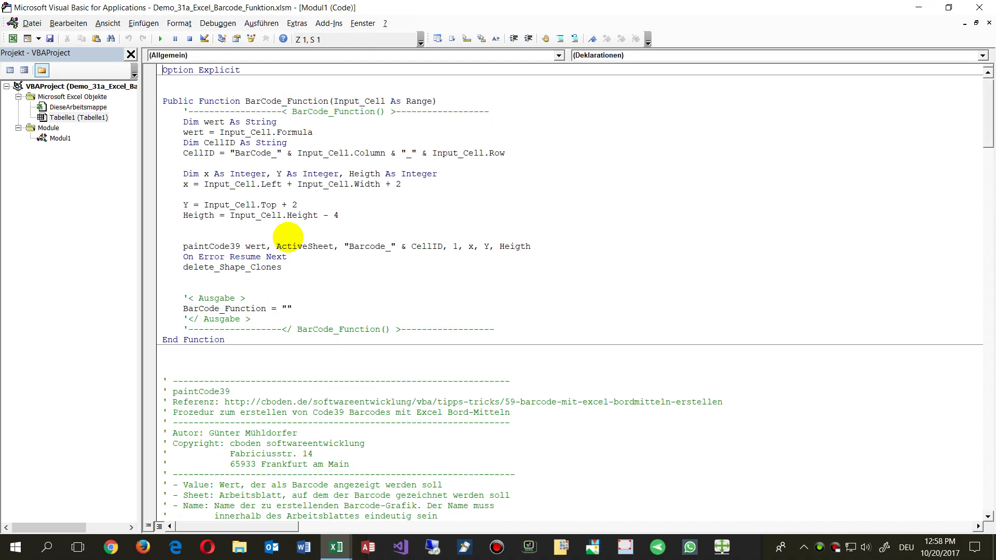
{"action": "key", "text": "ctrl+a"}
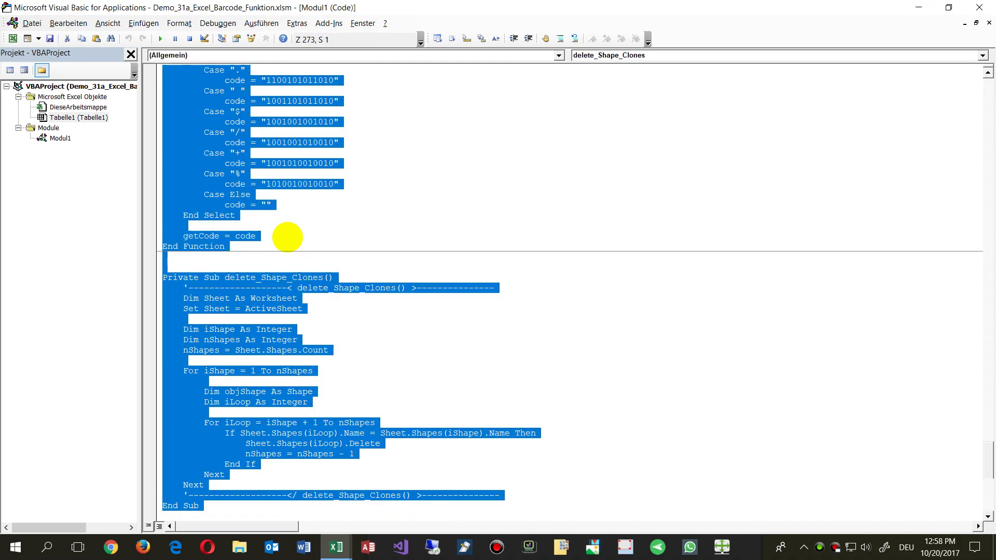
{"action": "left_click", "coordinate": [340, 228]}
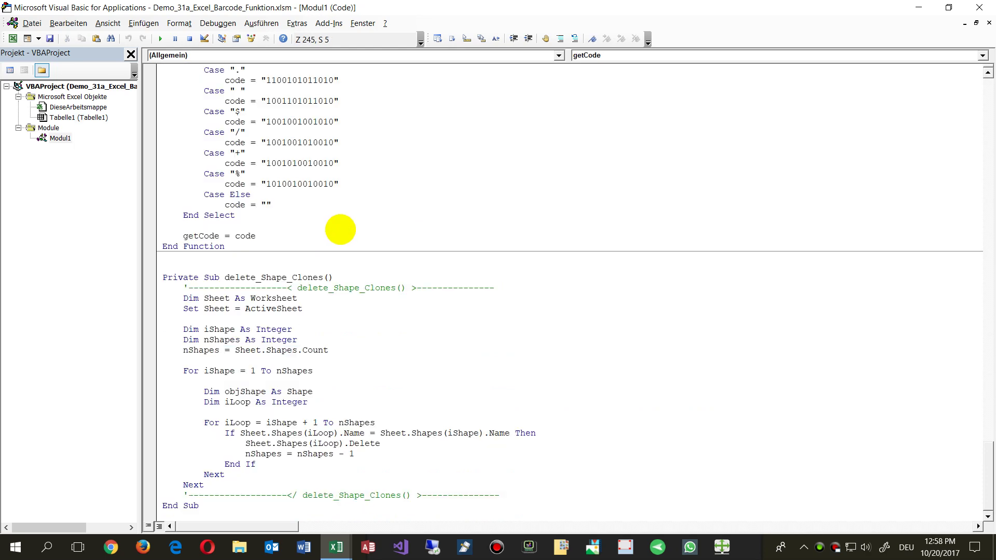
{"action": "scroll", "coordinate": [337, 218], "scroll_direction": "up", "scroll_amount": 10}
{"action": "scroll", "coordinate": [337, 218], "scroll_direction": "up", "scroll_amount": 10}
{"action": "scroll", "coordinate": [337, 218], "scroll_direction": "up", "scroll_amount": 10}
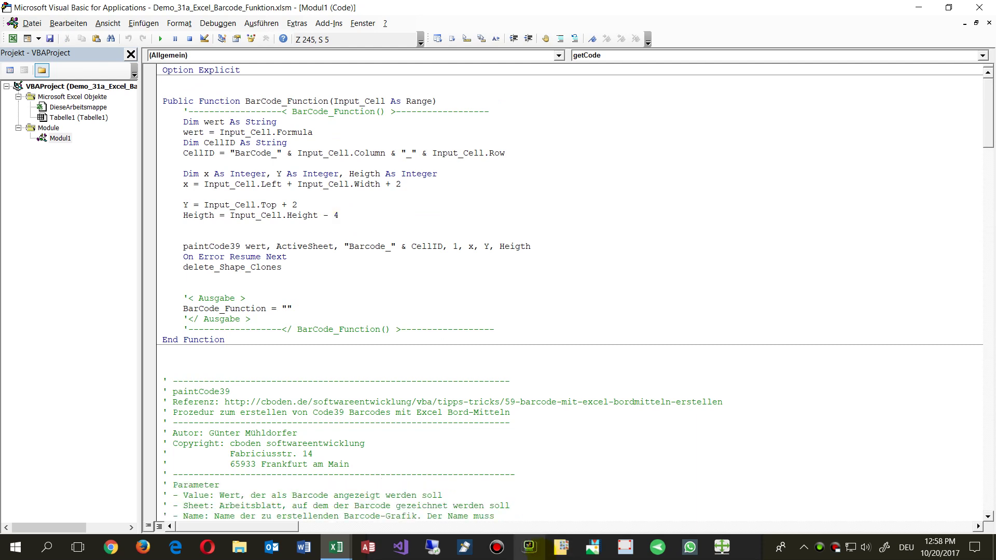
{"action": "left_click", "coordinate": [529, 547]}
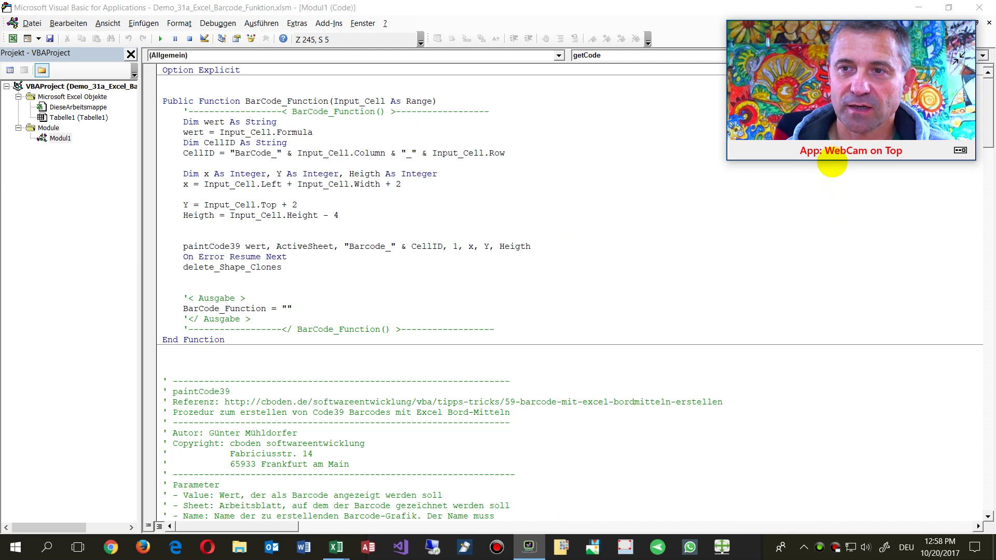
Highlight the Public Function BarCode_Function header, then return to the Excel sheet
{"action": "left_click_drag", "start_coordinate": [832, 161], "coordinate": [867, 311]}
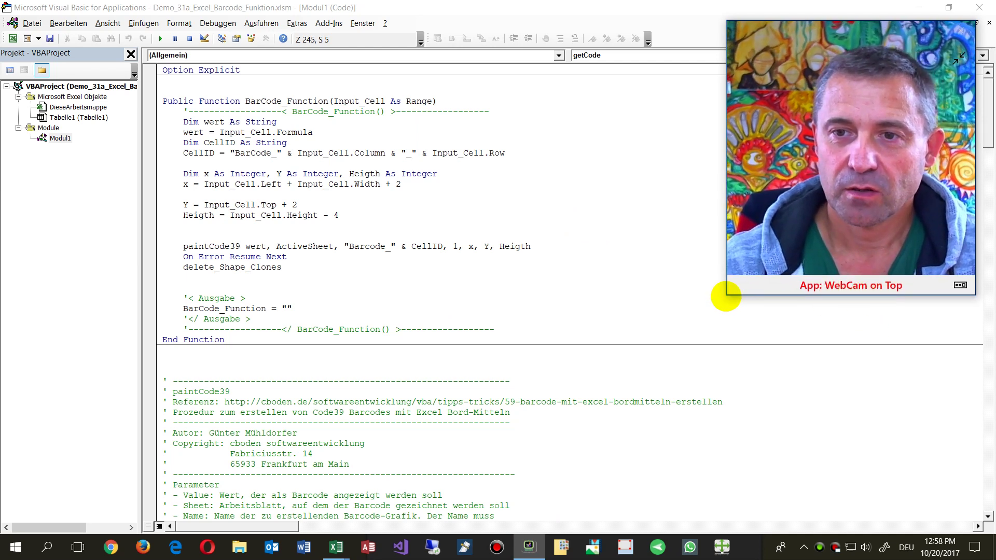
{"action": "left_click_drag", "start_coordinate": [726, 296], "coordinate": [830, 174]}
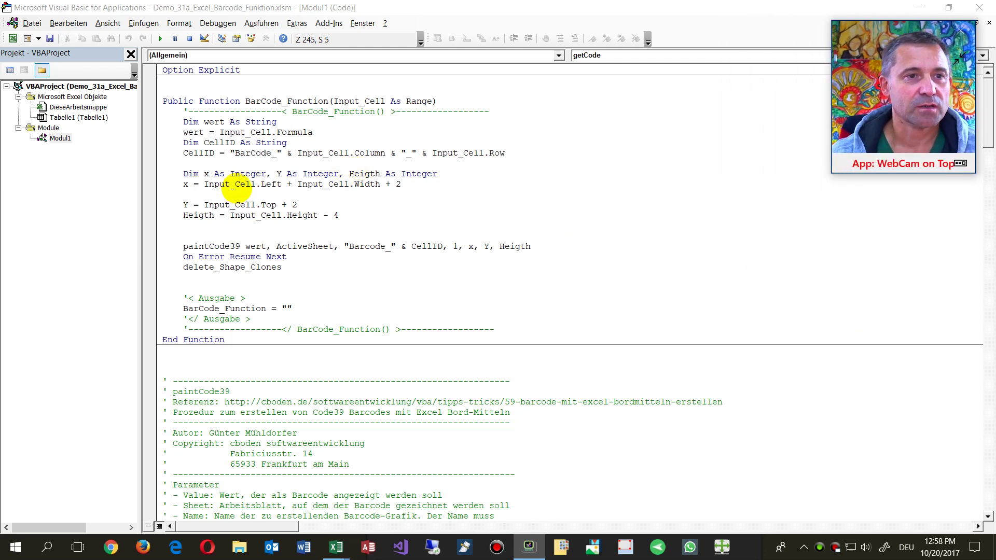
{"action": "double_click", "coordinate": [260, 101]}
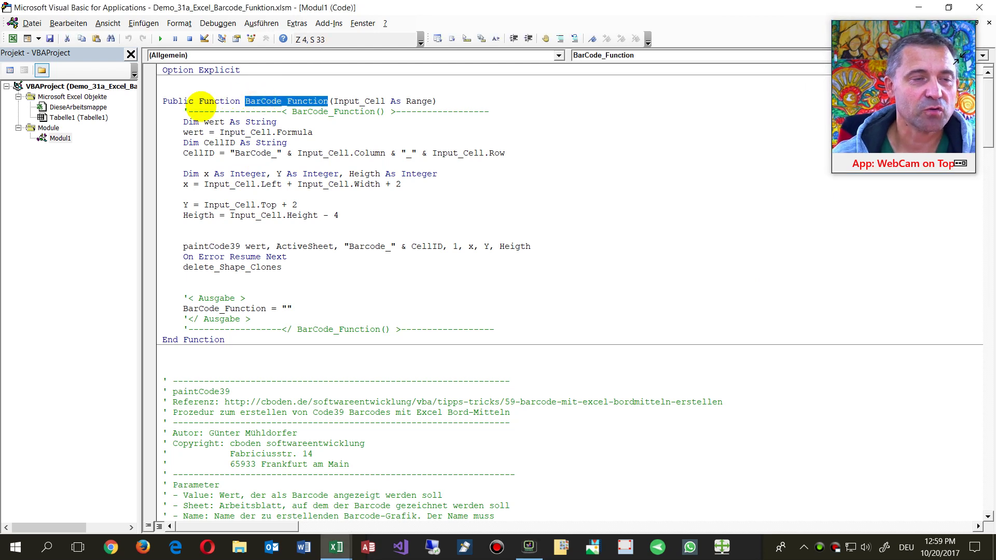
{"action": "left_click_drag", "start_coordinate": [163, 101], "coordinate": [244, 101]}
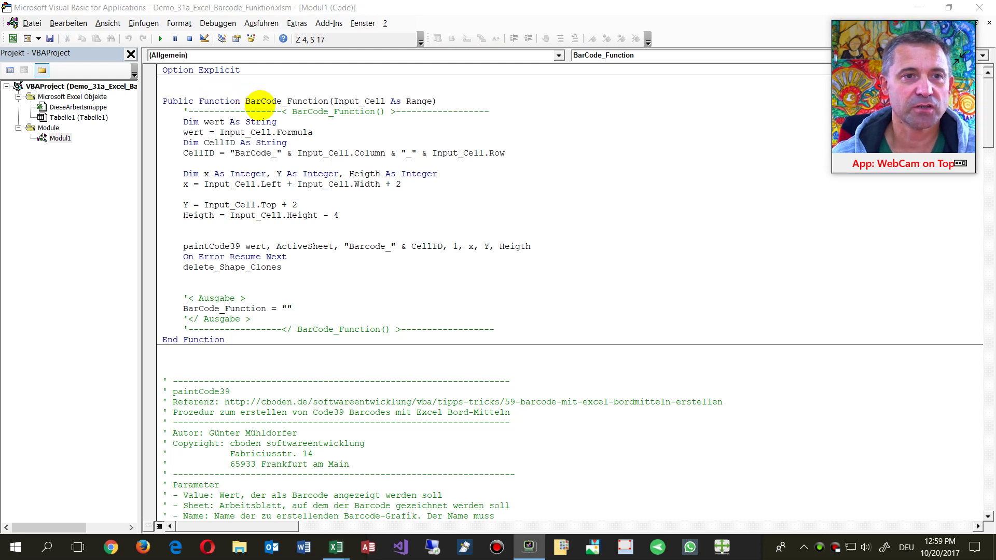
{"action": "key", "text": "alt+Tab"}
{"action": "key", "text": "alt+Tab"}
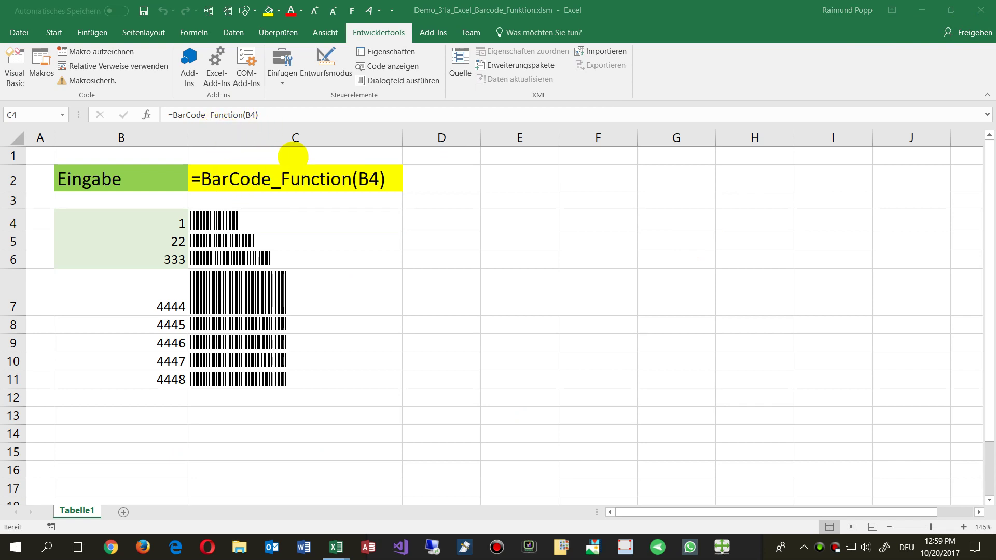
Review the C4 formula =BarCode_Function(B4) and cancel the edit unchanged
{"action": "left_click", "coordinate": [172, 115]}
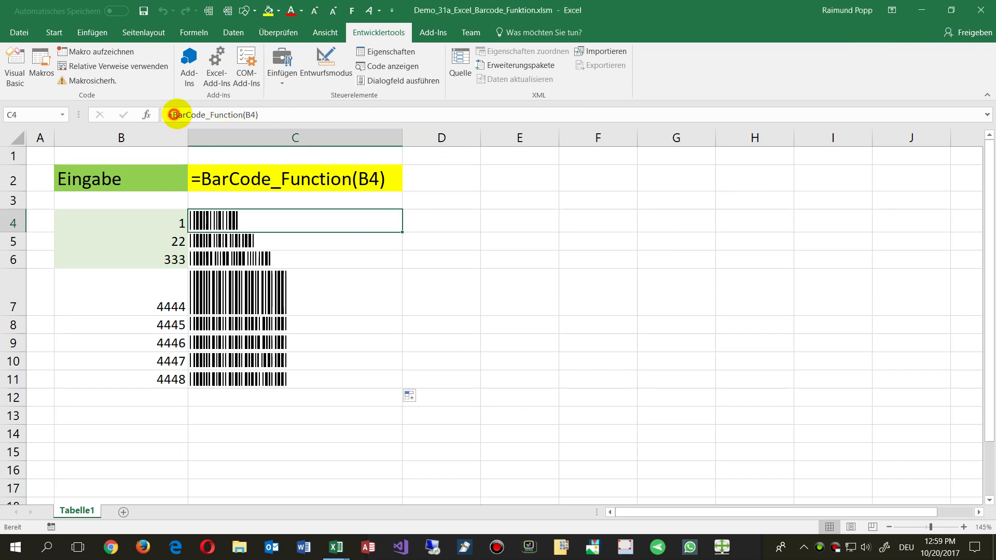
{"action": "left_click_drag", "start_coordinate": [244, 115], "coordinate": [173, 115]}
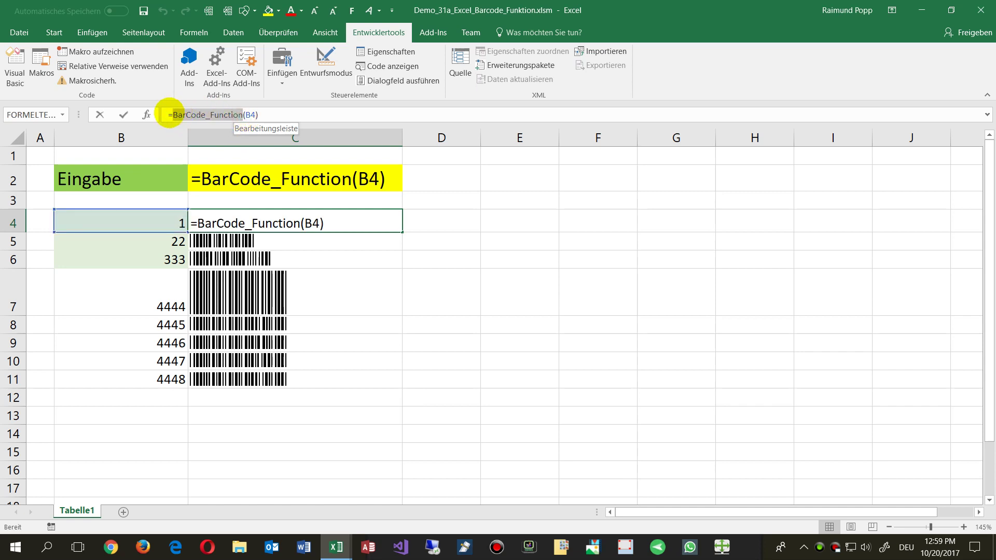
{"action": "left_click", "coordinate": [260, 413]}
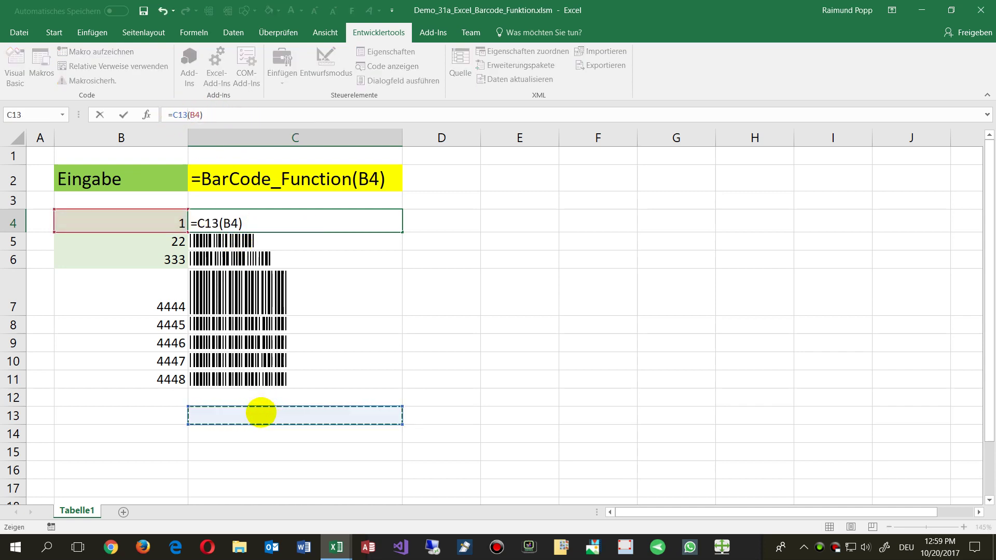
{"action": "key", "text": "Escape"}
Enter =BarCode_Function(B13) in C13 and check its short barcode
{"action": "left_click", "coordinate": [245, 413]}
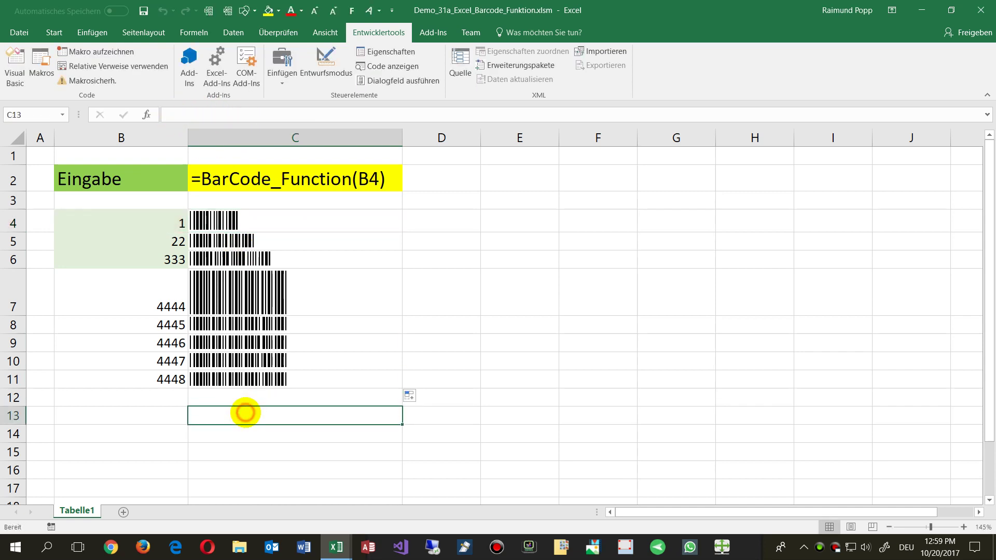
{"action": "type", "text": "="}
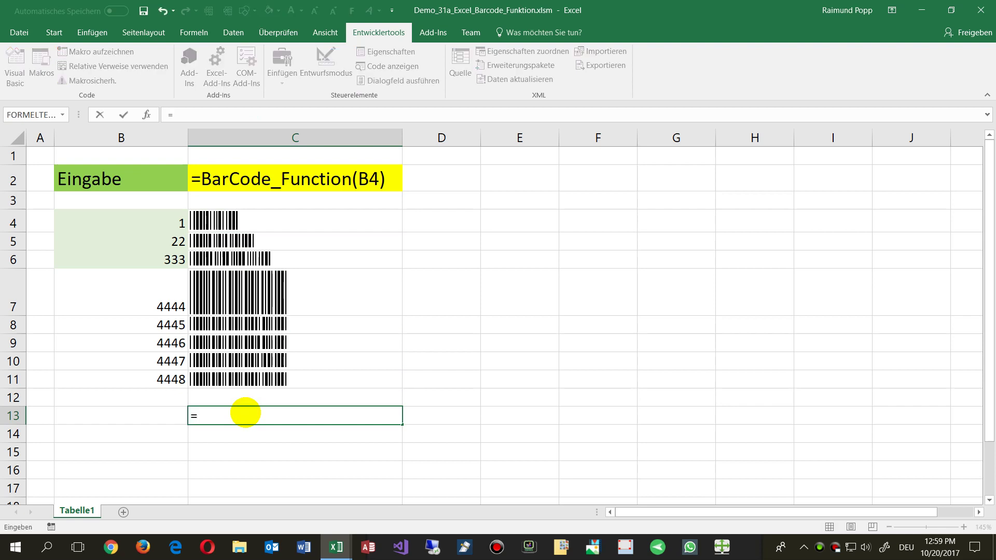
{"action": "type", "text": "bar"}
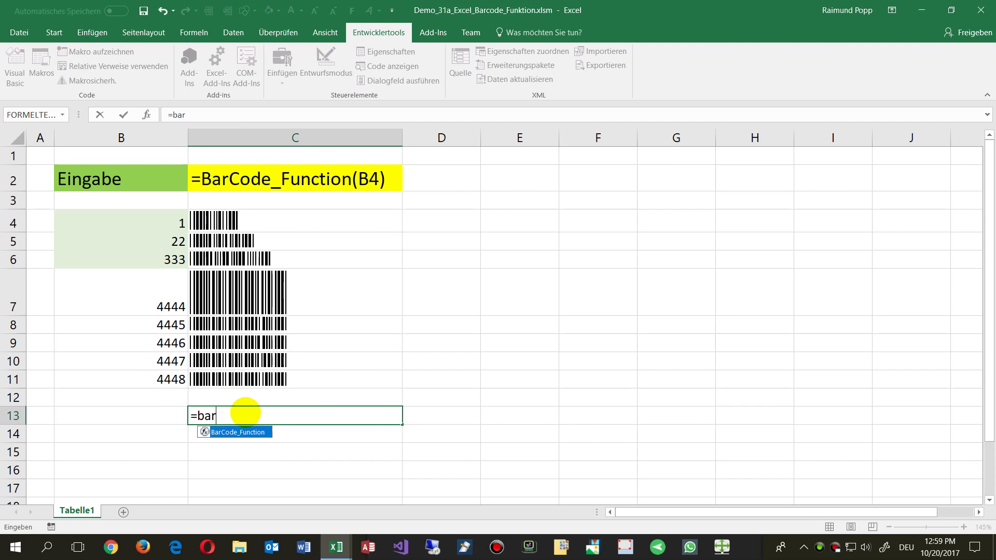
{"action": "double_click", "coordinate": [243, 433]}
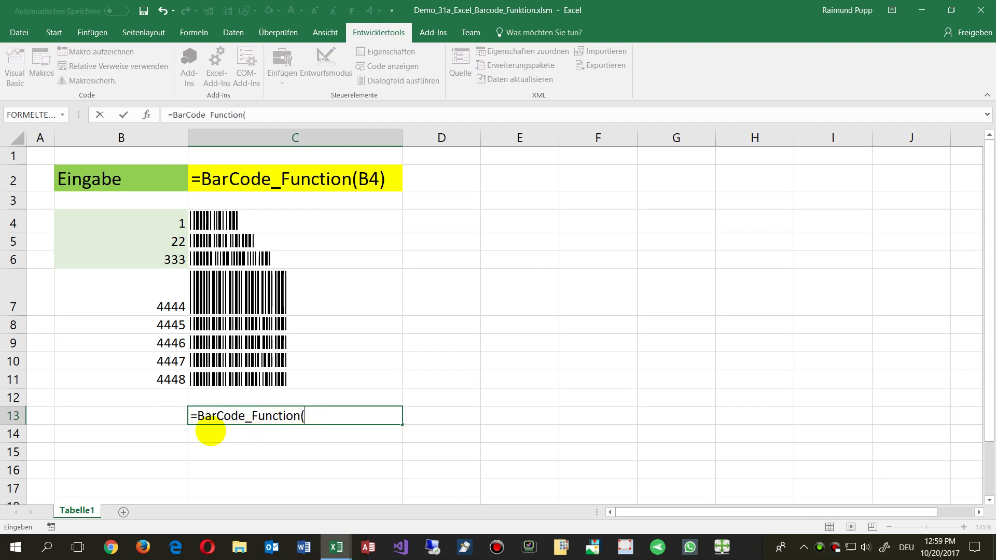
{"action": "left_click", "coordinate": [165, 413]}
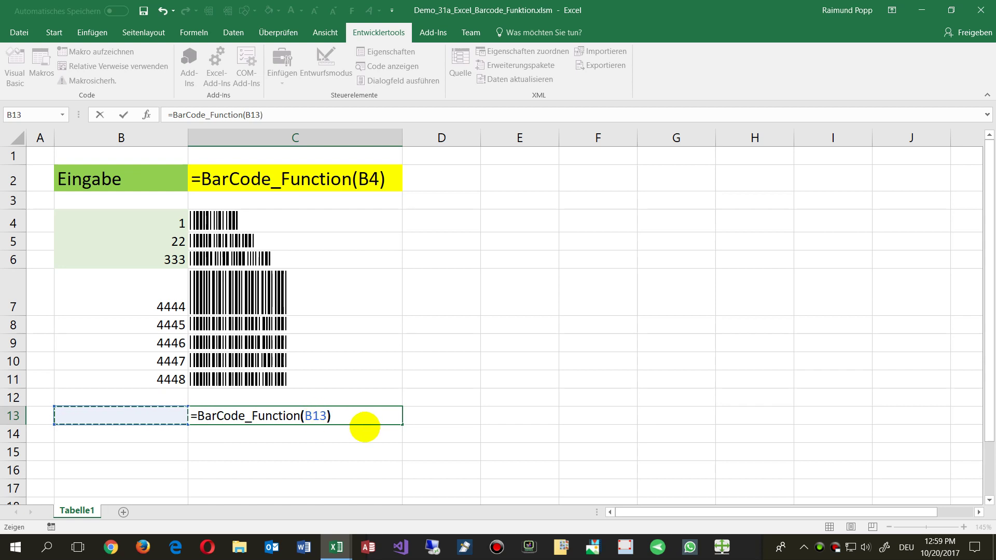
{"action": "key", "text": "Return"}
{"action": "left_click", "coordinate": [320, 415]}
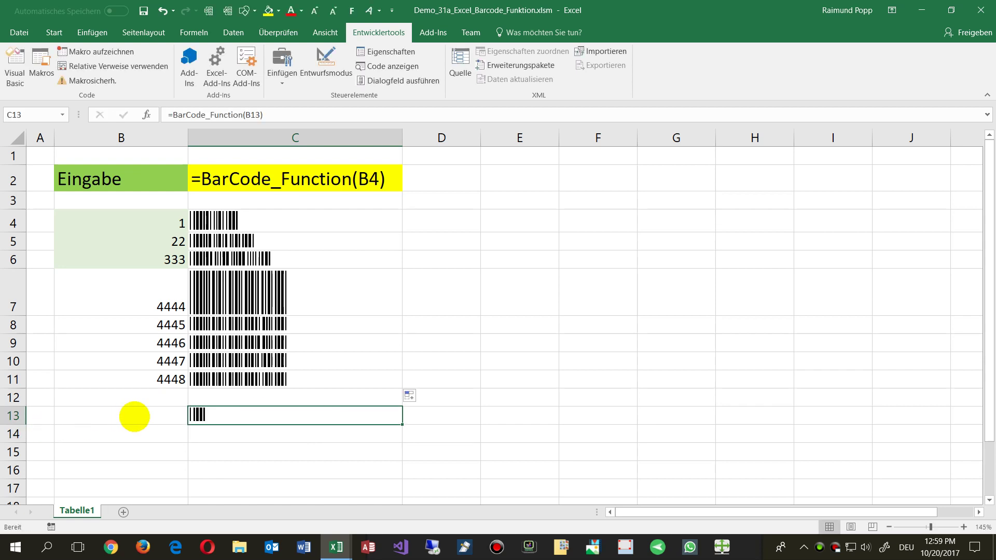
{"action": "left_click", "coordinate": [129, 415]}
{"action": "left_click", "coordinate": [243, 417]}
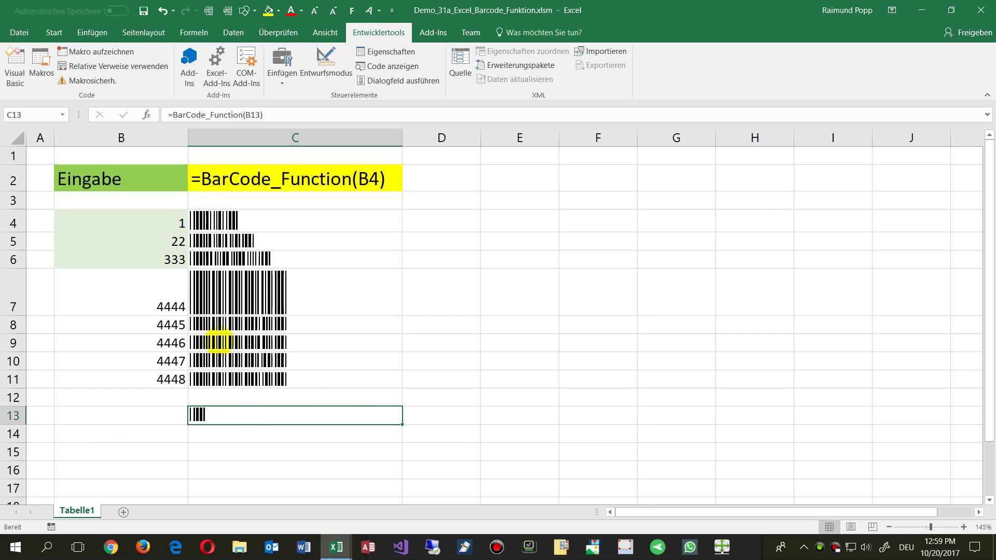
{"action": "key", "text": "alt+F11"}
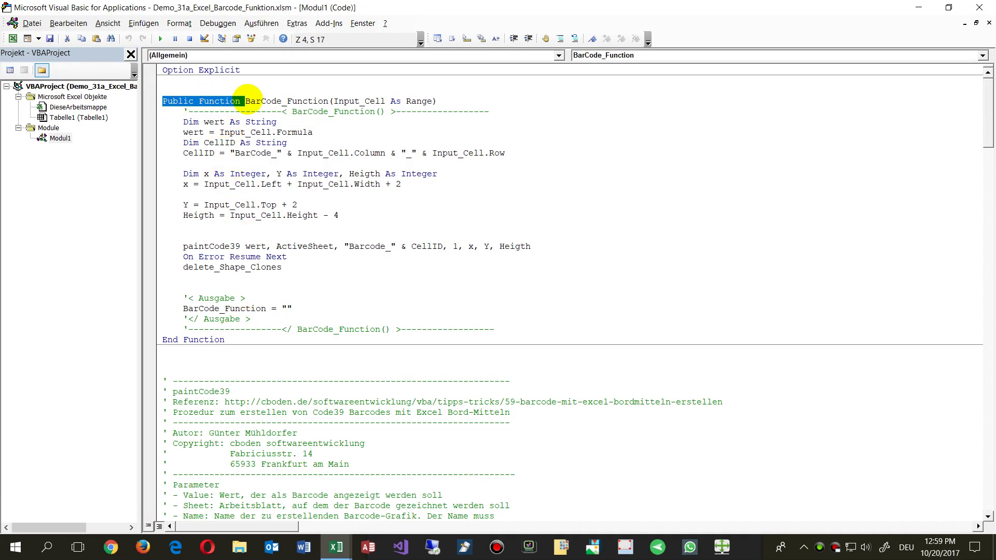
{"action": "left_click_drag", "start_coordinate": [163, 340], "coordinate": [244, 341]}
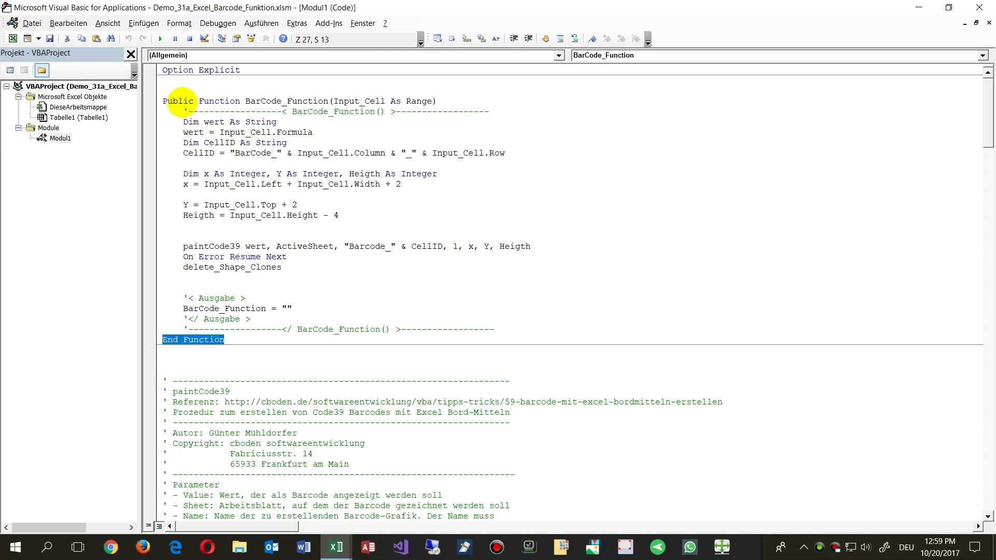
{"action": "double_click", "coordinate": [179, 101]}
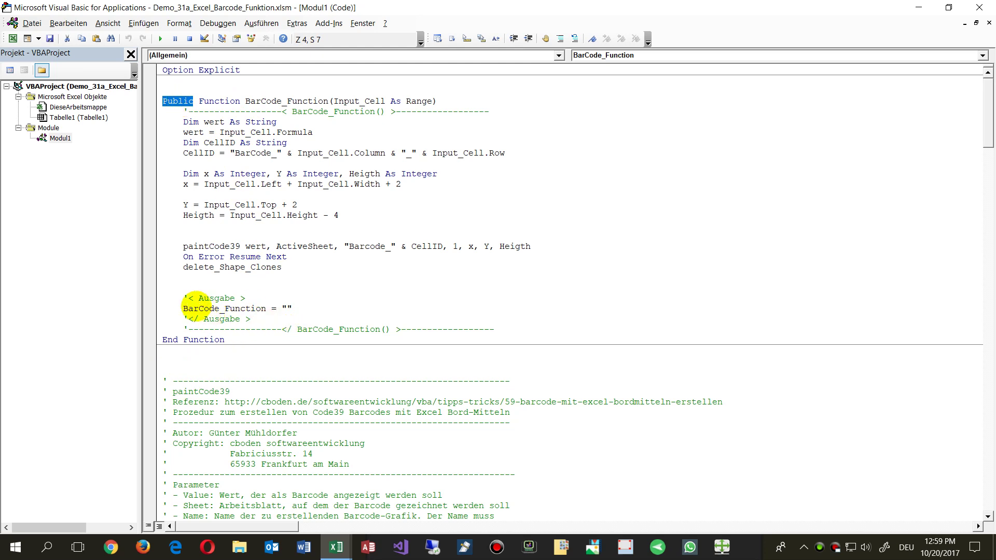
{"action": "left_click_drag", "start_coordinate": [183, 298], "coordinate": [265, 321]}
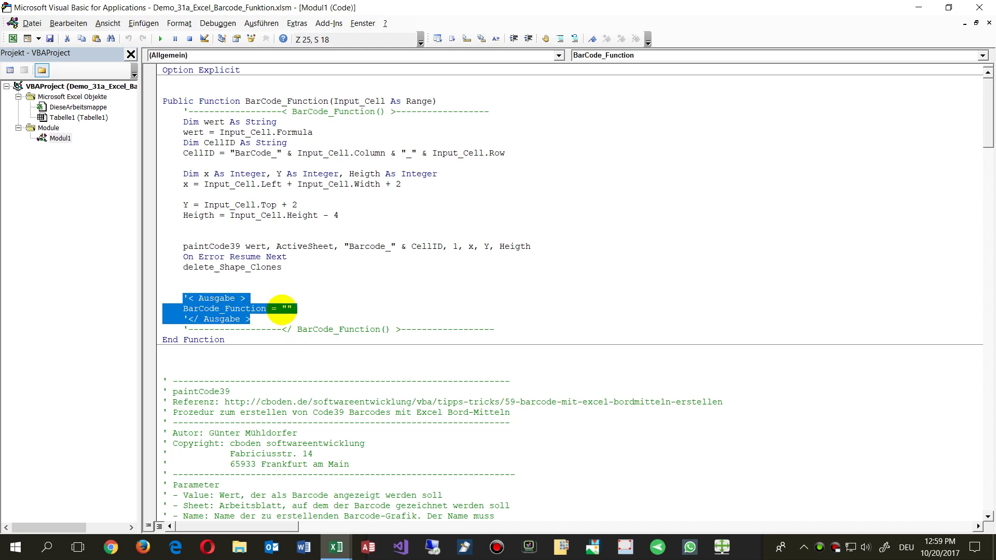
{"action": "left_click", "coordinate": [306, 268]}
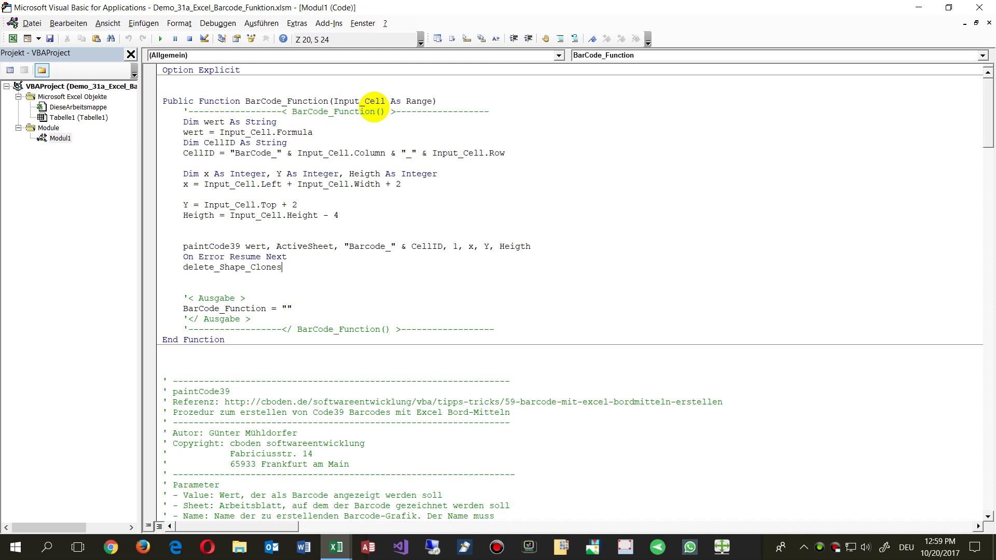
{"action": "left_click_drag", "start_coordinate": [329, 101], "coordinate": [437, 101]}
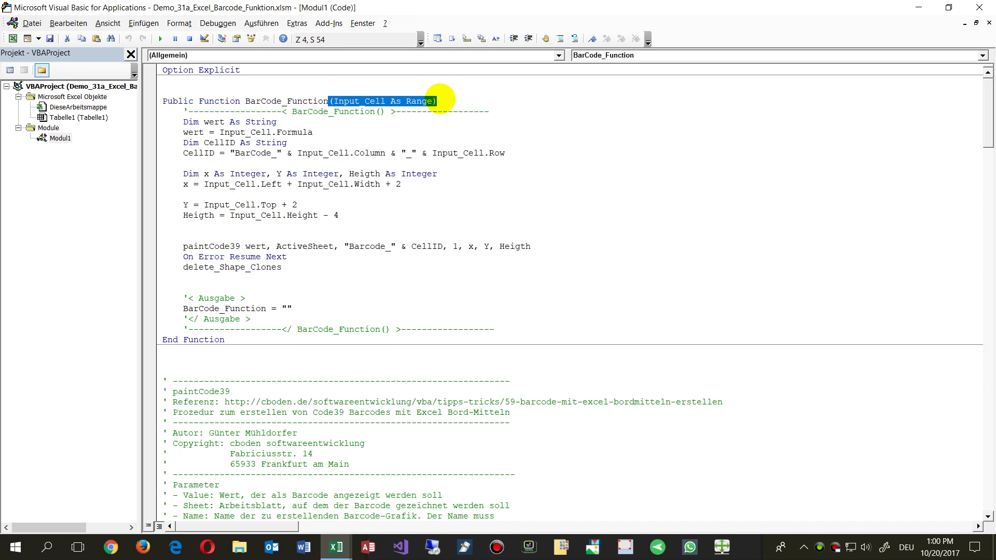
{"action": "key", "text": "alt+Tab"}
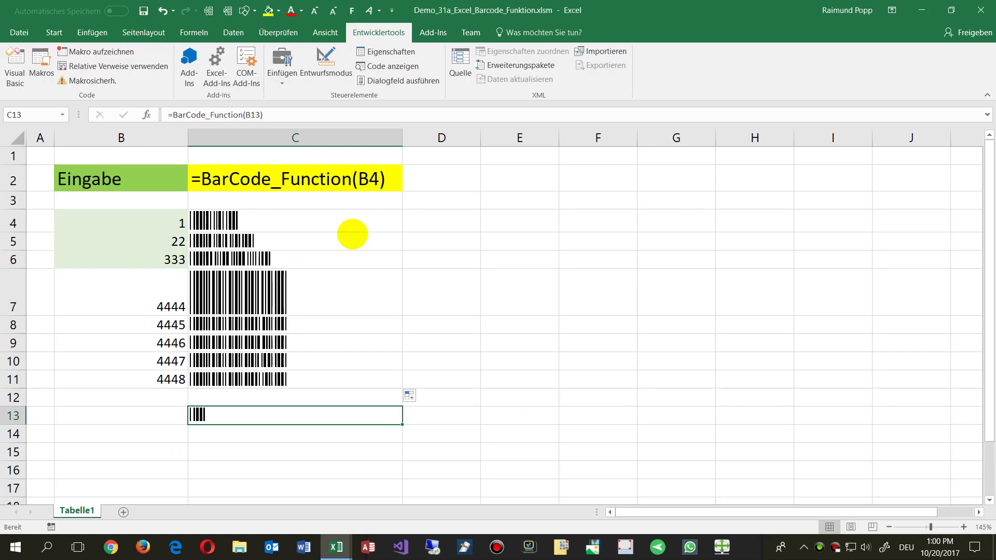
{"action": "left_click", "coordinate": [336, 179]}
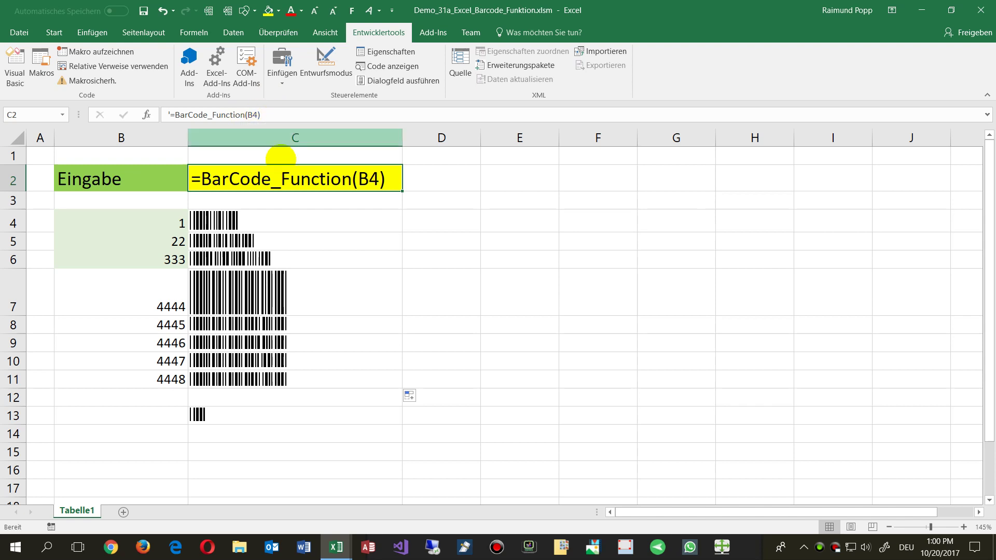
{"action": "left_click", "coordinate": [221, 412]}
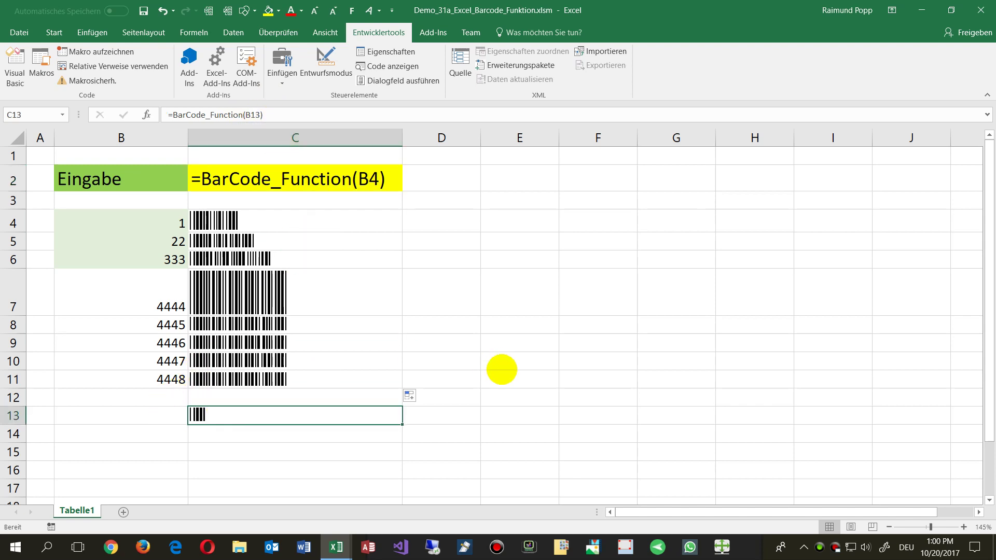
{"action": "key", "text": "alt+F11"}
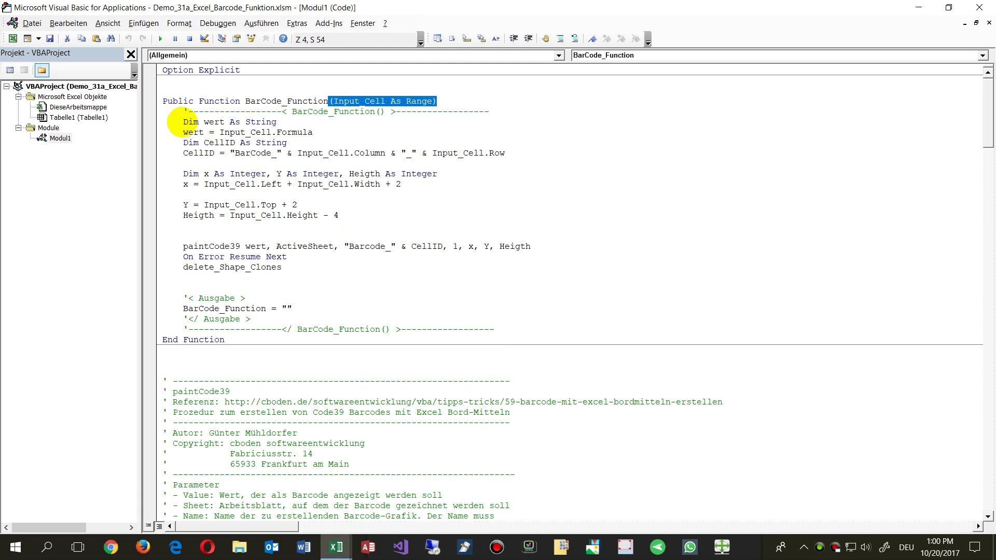
Highlight the declarations, the CellID variable and the paintCode39 call line
{"action": "left_click_drag", "start_coordinate": [183, 122], "coordinate": [363, 239]}
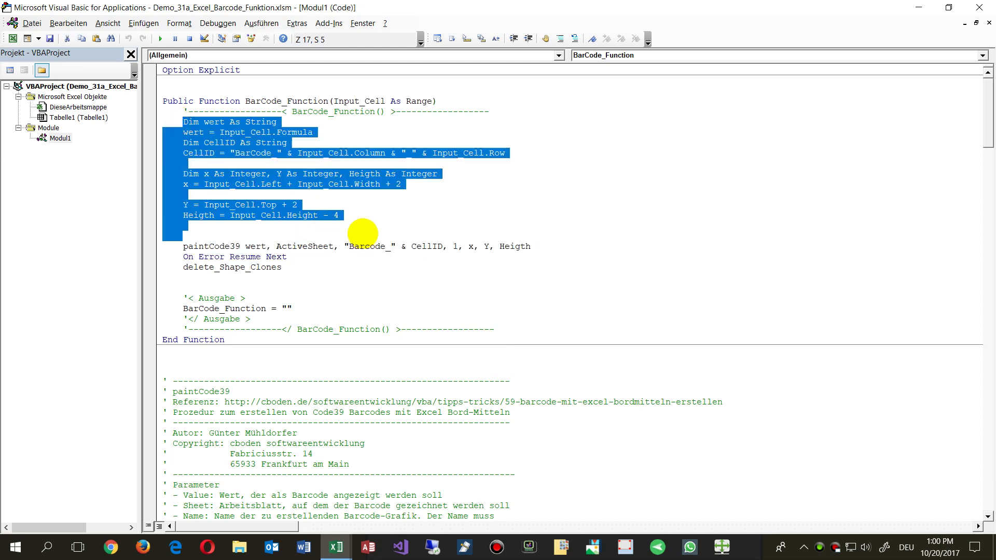
{"action": "left_click", "coordinate": [369, 233]}
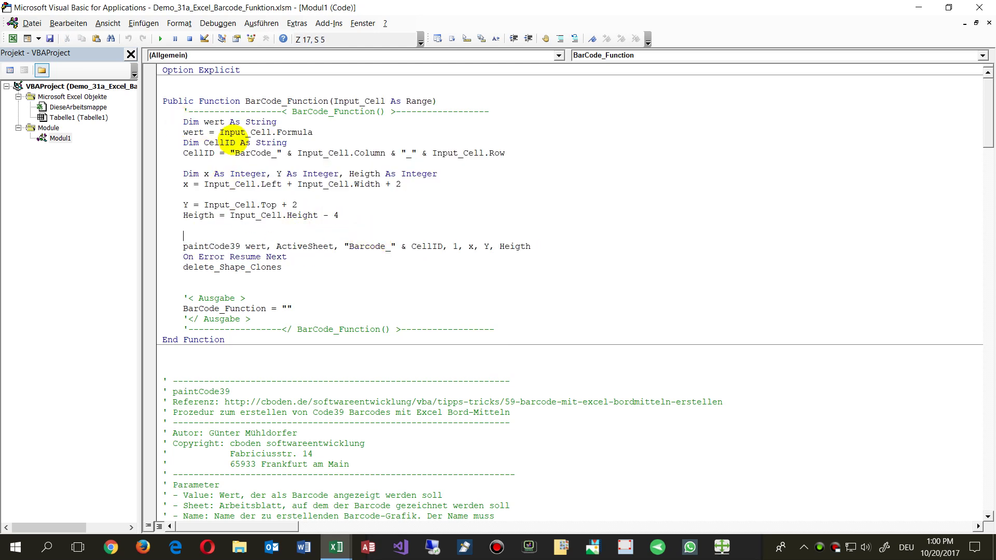
{"action": "double_click", "coordinate": [218, 142]}
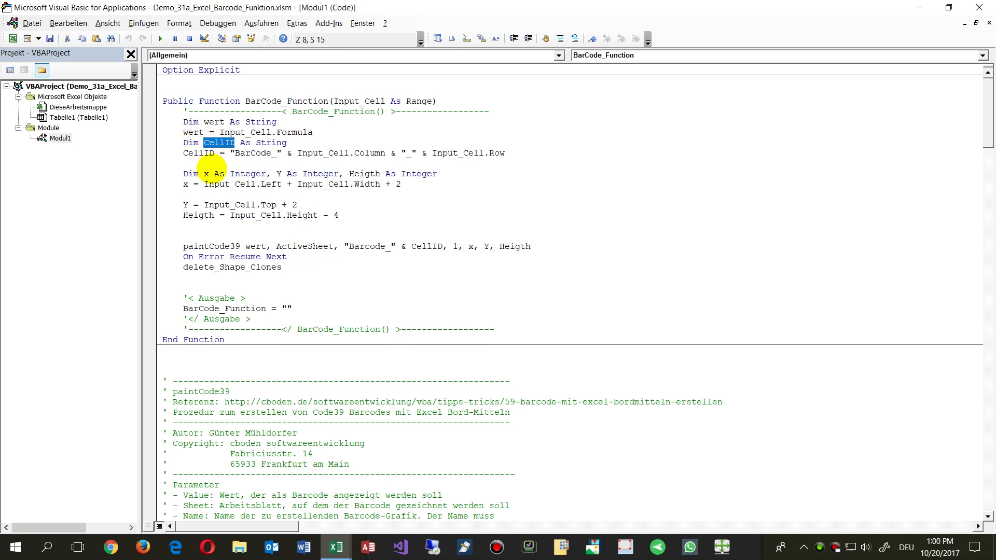
{"action": "left_click_drag", "start_coordinate": [183, 244], "coordinate": [511, 259]}
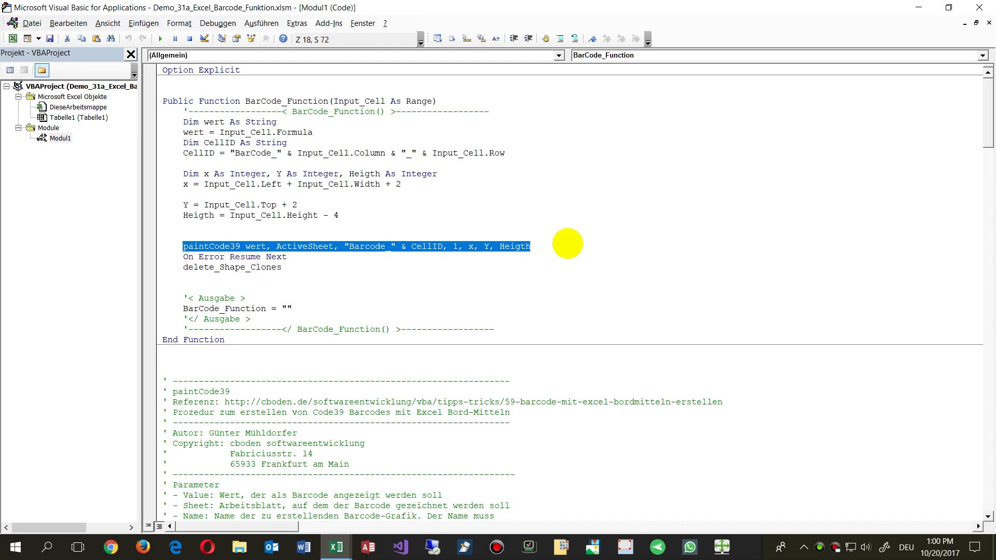
Select the paintCode39 reference web address in the comments and switch to Excel
{"action": "scroll", "coordinate": [334, 415], "scroll_direction": "down", "scroll_amount": 6}
{"action": "scroll", "coordinate": [338, 359], "scroll_direction": "down", "scroll_amount": 4}
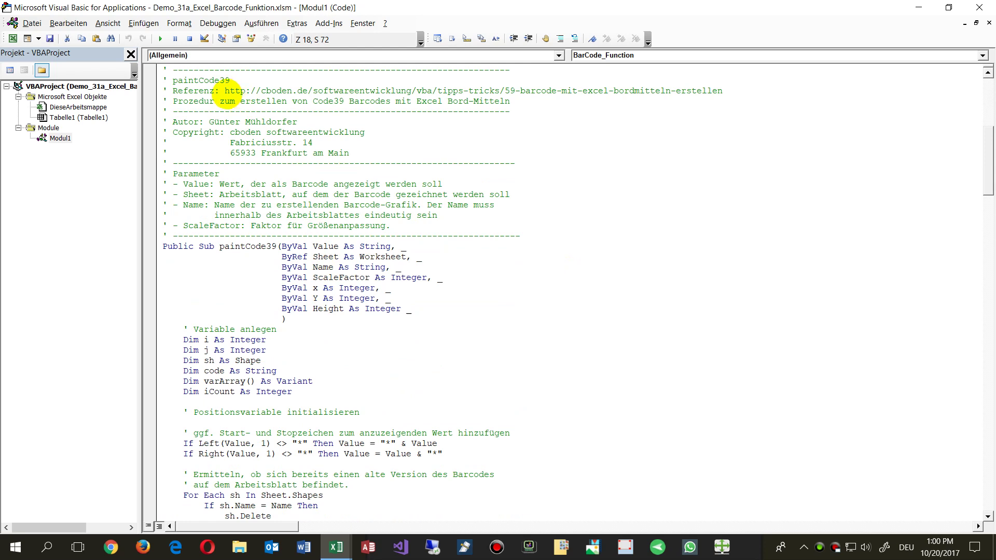
{"action": "left_click_drag", "start_coordinate": [225, 91], "coordinate": [722, 91]}
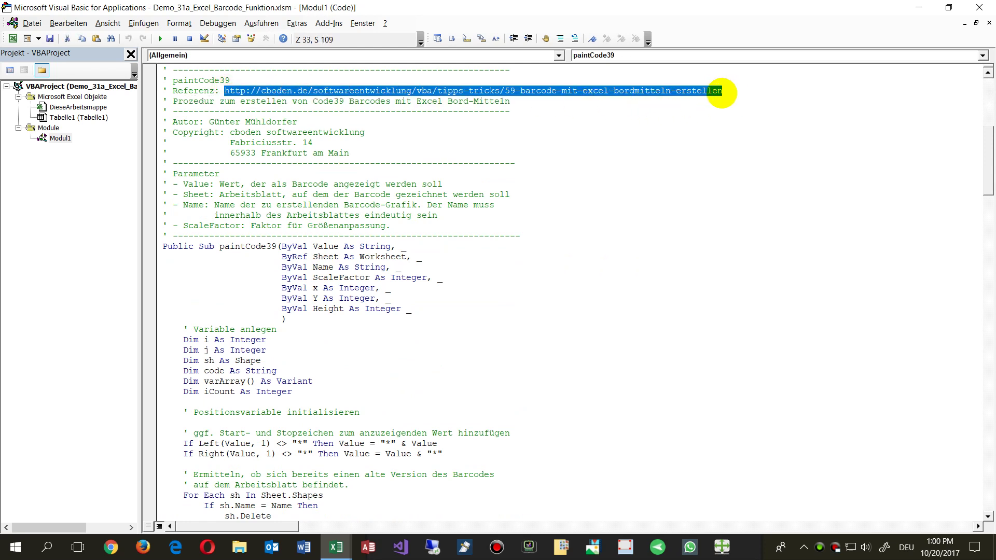
{"action": "key", "text": "alt+F11"}
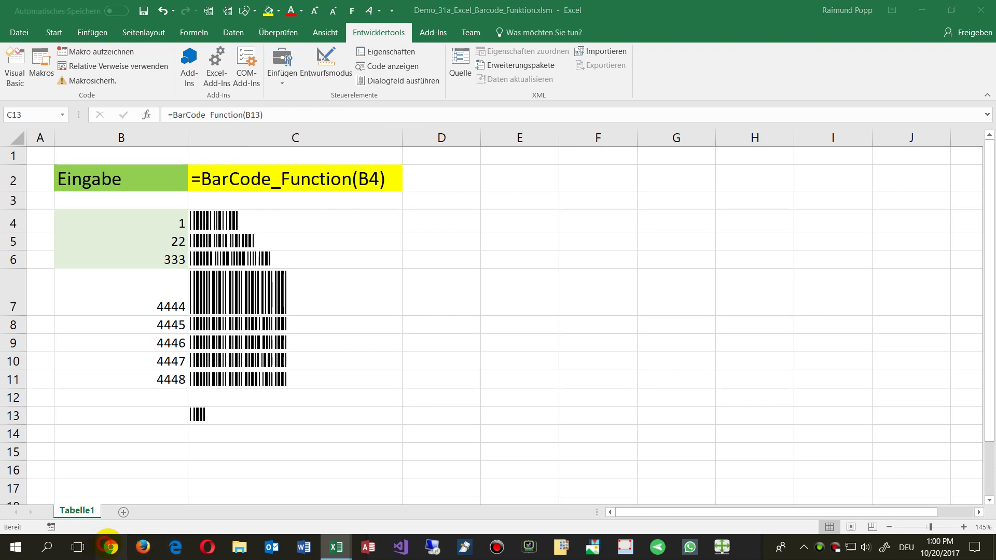
Load the copied cboden.de barcode article in Chrome and scroll to its getCode function
{"action": "left_click", "coordinate": [107, 545]}
{"action": "left_click", "coordinate": [195, 30]}
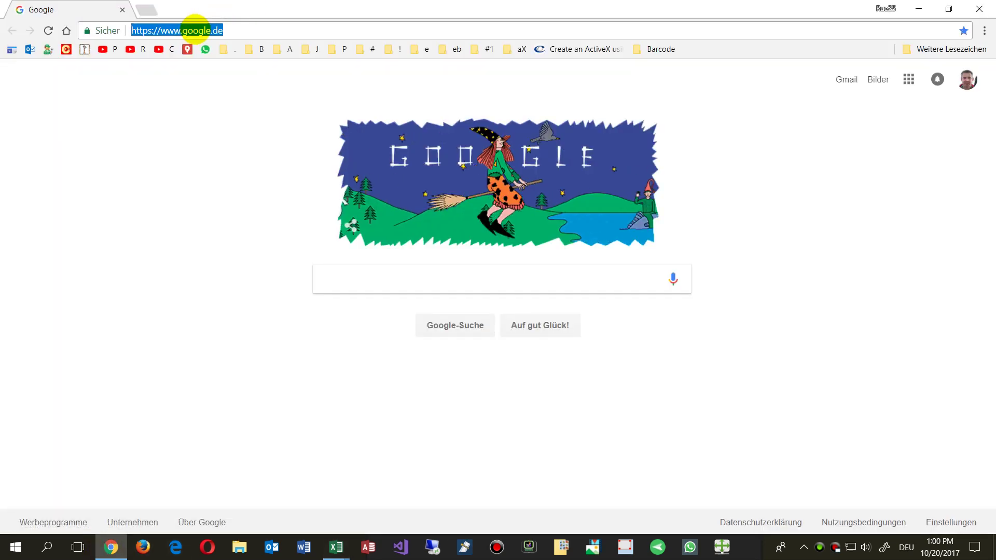
{"action": "type", "text": "cboden.de/softwareentwicklung/vba/tipps-tricks/59-barcode-mit-excel-bordmitteln-erstellen"}
{"action": "key", "text": "Return"}
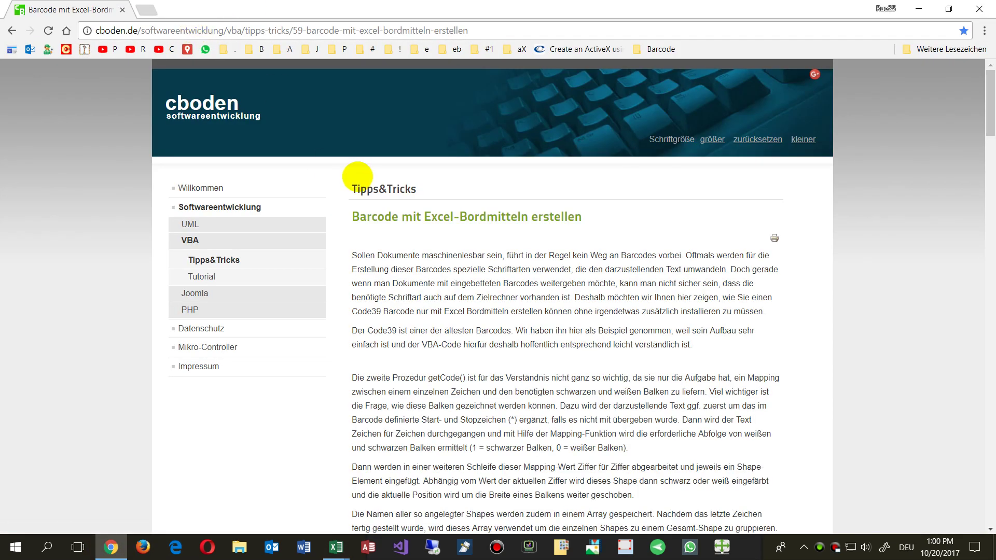
{"action": "scroll", "coordinate": [434, 348], "scroll_direction": "down", "scroll_amount": 5}
{"action": "scroll", "coordinate": [434, 347], "scroll_direction": "down", "scroll_amount": 5}
{"action": "scroll", "coordinate": [430, 342], "scroll_direction": "down", "scroll_amount": 5}
{"action": "scroll", "coordinate": [428, 337], "scroll_direction": "down", "scroll_amount": 5}
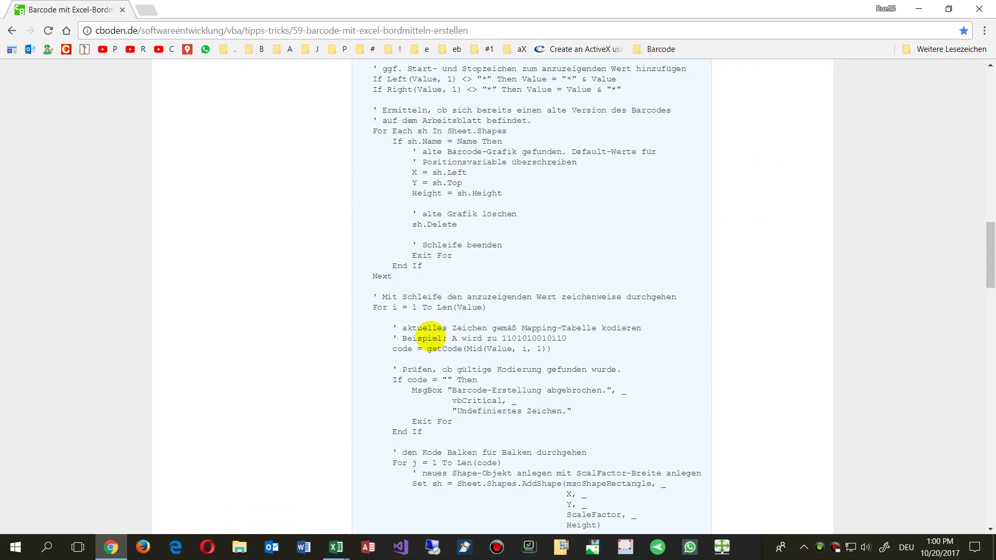
{"action": "scroll", "coordinate": [425, 336], "scroll_direction": "down", "scroll_amount": 5}
{"action": "scroll", "coordinate": [428, 335], "scroll_direction": "down", "scroll_amount": 10}
{"action": "scroll", "coordinate": [431, 334], "scroll_direction": "down", "scroll_amount": 8}
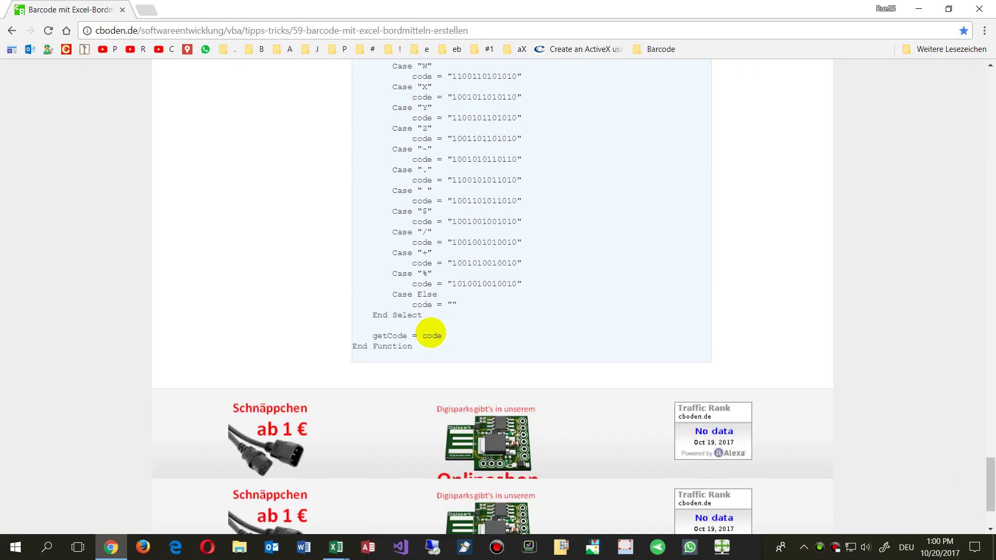
{"action": "key", "text": "alt+Tab"}
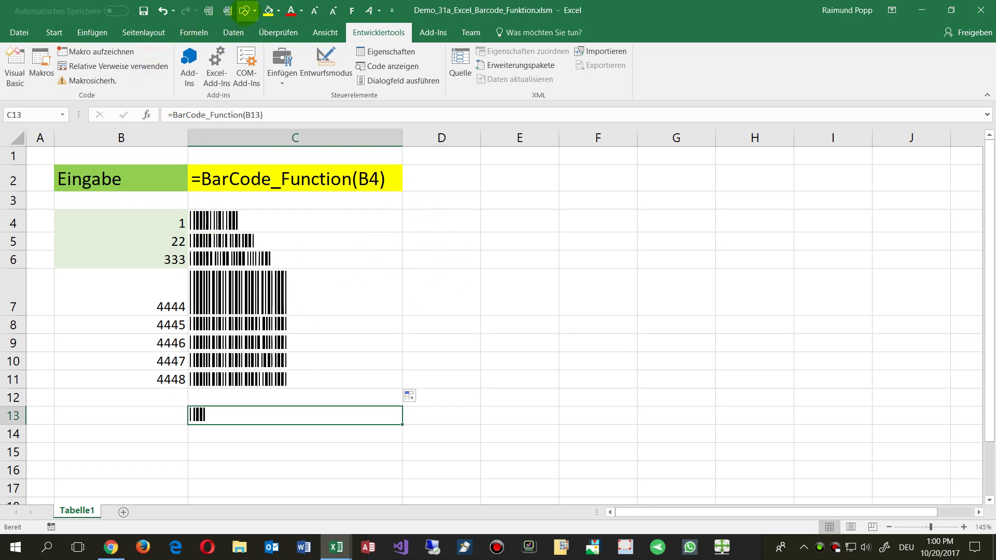
Draw and delete a stray line on the sheet, then close the Chrome code page
{"action": "left_click", "coordinate": [244, 10]}
{"action": "left_click", "coordinate": [258, 42]}
{"action": "left_click_drag", "start_coordinate": [525, 238], "coordinate": [529, 317]}
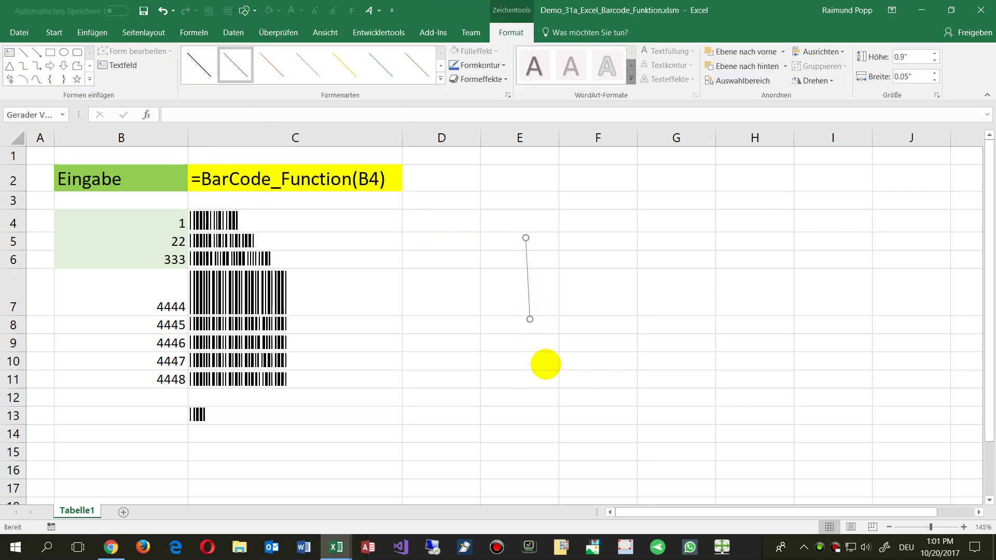
{"action": "key", "text": "Delete"}
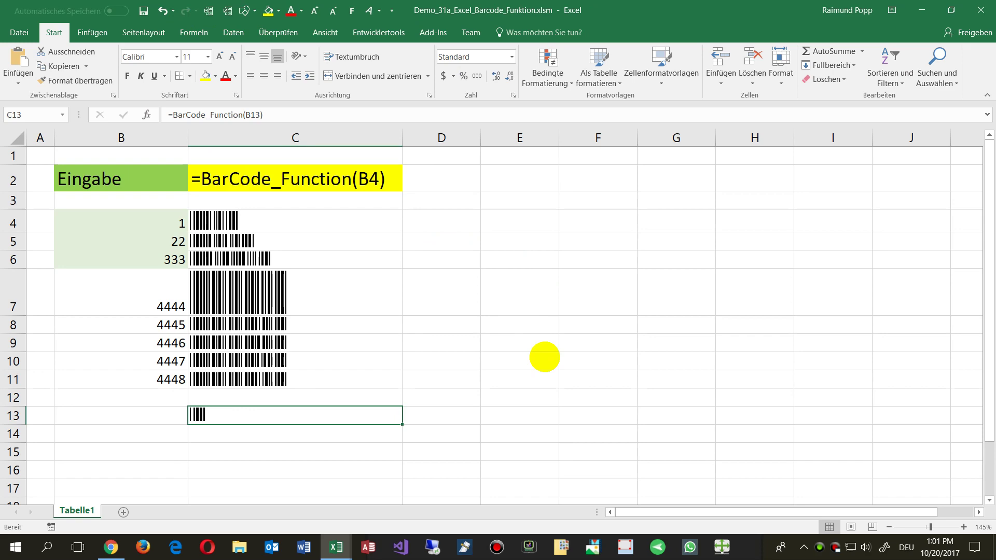
{"action": "key", "text": "alt+Tab"}
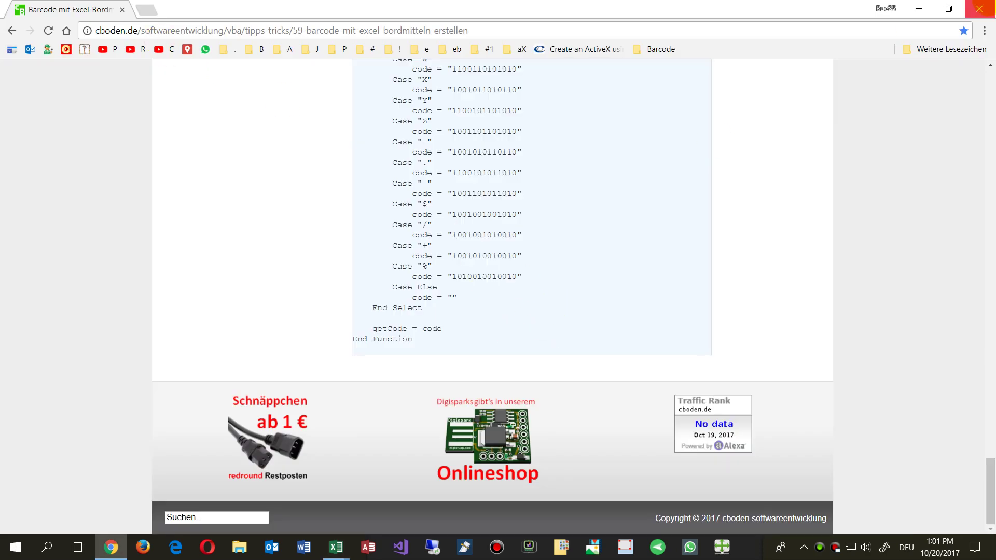
{"action": "left_click", "coordinate": [980, 7]}
Mark the whole paintCode39 call line inside BarCode_Function
{"action": "key", "text": "alt+Tab"}
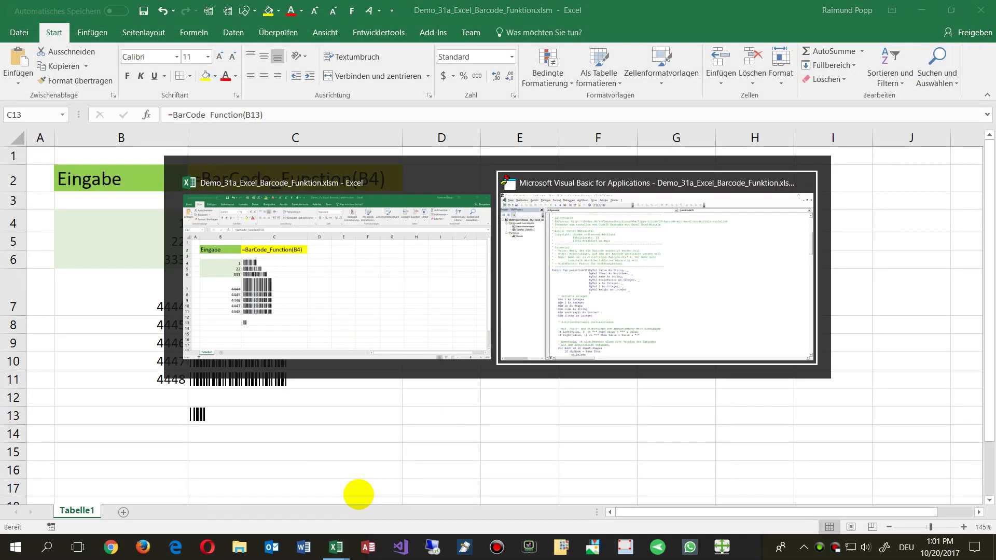
{"action": "scroll", "coordinate": [363, 405], "scroll_direction": "up", "scroll_amount": 8}
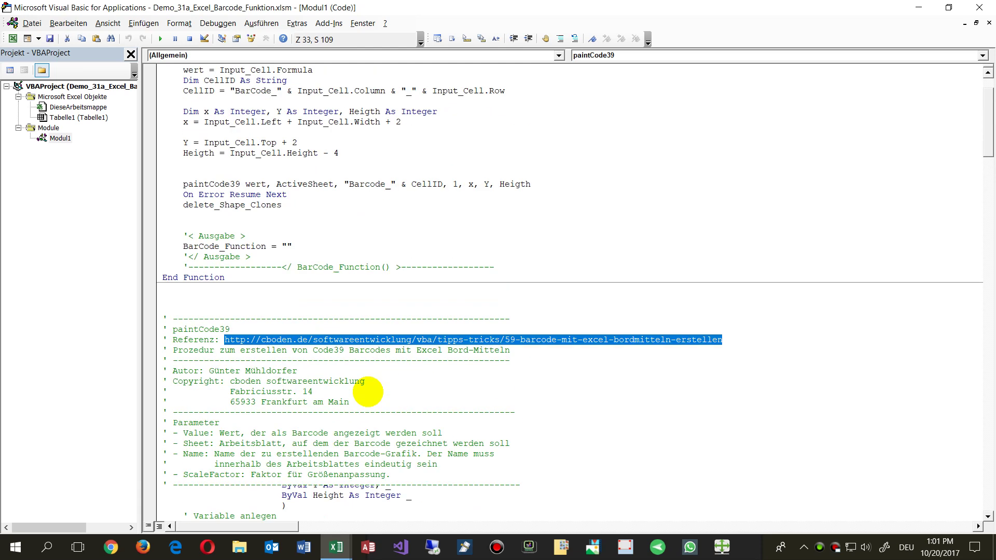
{"action": "scroll", "coordinate": [369, 394], "scroll_direction": "up", "scroll_amount": 2}
{"action": "scroll", "coordinate": [333, 218], "scroll_direction": "down", "scroll_amount": 3}
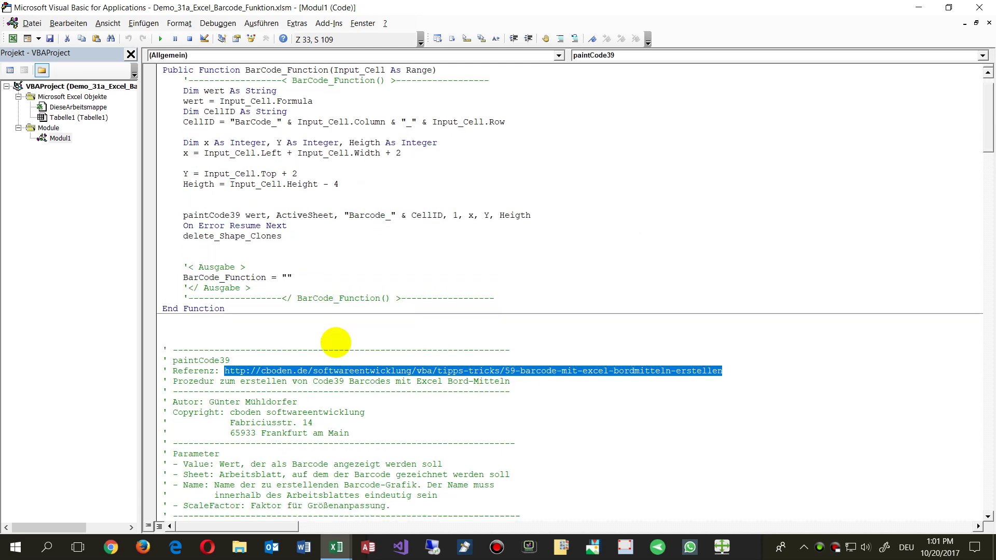
{"action": "scroll", "coordinate": [262, 250], "scroll_direction": "down", "scroll_amount": 5}
{"action": "scroll", "coordinate": [280, 249], "scroll_direction": "up", "scroll_amount": 2}
{"action": "scroll", "coordinate": [195, 154], "scroll_direction": "up", "scroll_amount": 3}
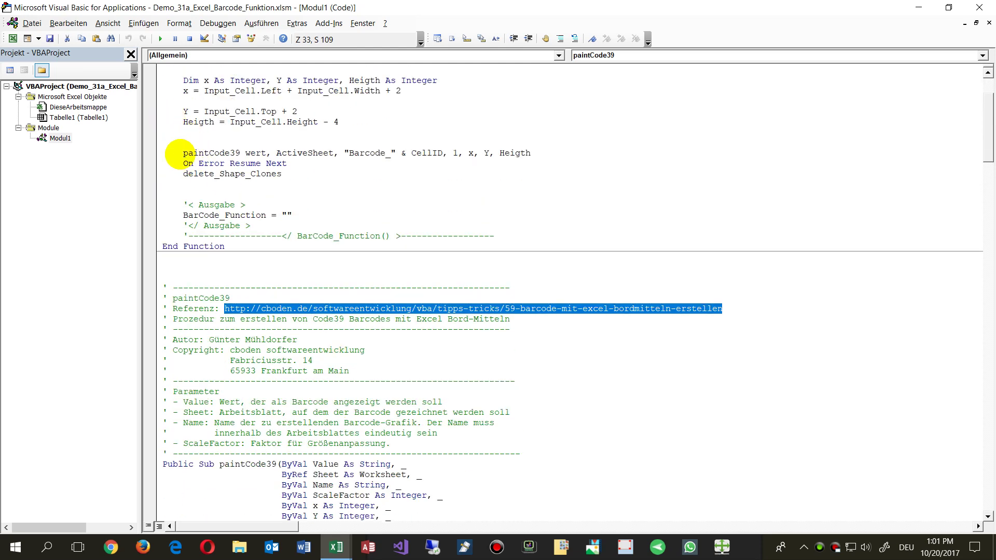
{"action": "left_click_drag", "start_coordinate": [178, 153], "coordinate": [558, 154]}
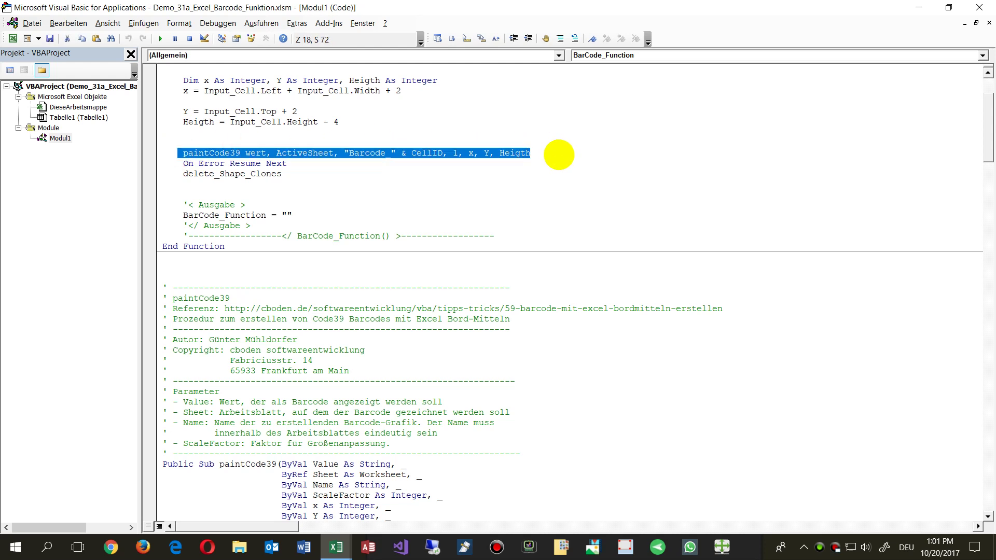
Highlight each call argument (wert, ActiveSheet, name, scale 1, x), delete_Shape_Clones and paintCode39
{"action": "double_click", "coordinate": [255, 153]}
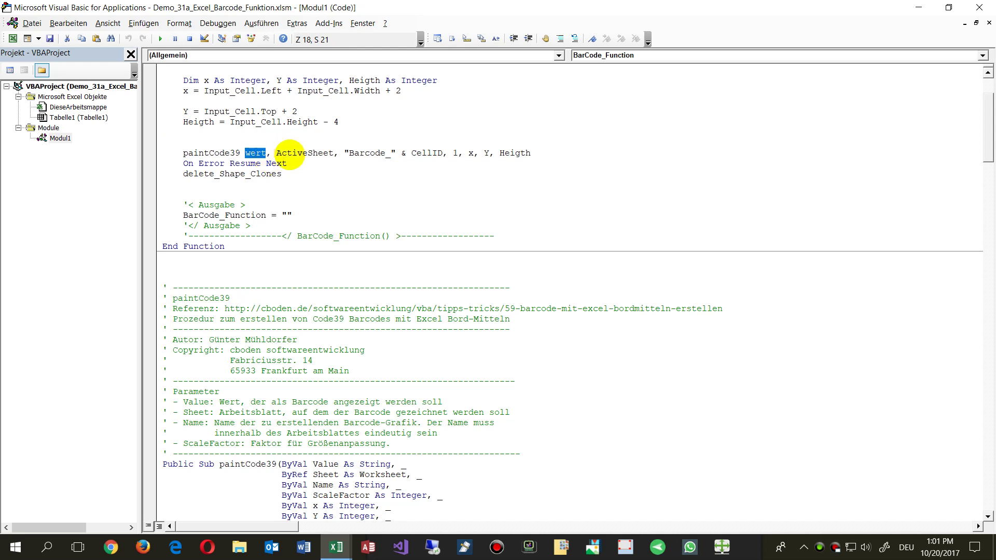
{"action": "double_click", "coordinate": [303, 153]}
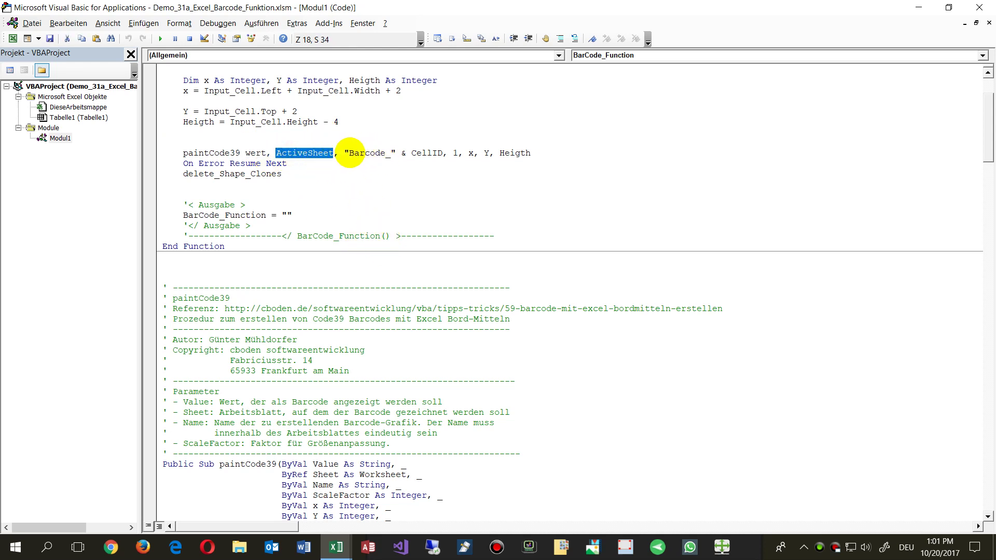
{"action": "left_click", "coordinate": [345, 152]}
{"action": "left_click_drag", "start_coordinate": [345, 153], "coordinate": [463, 155]}
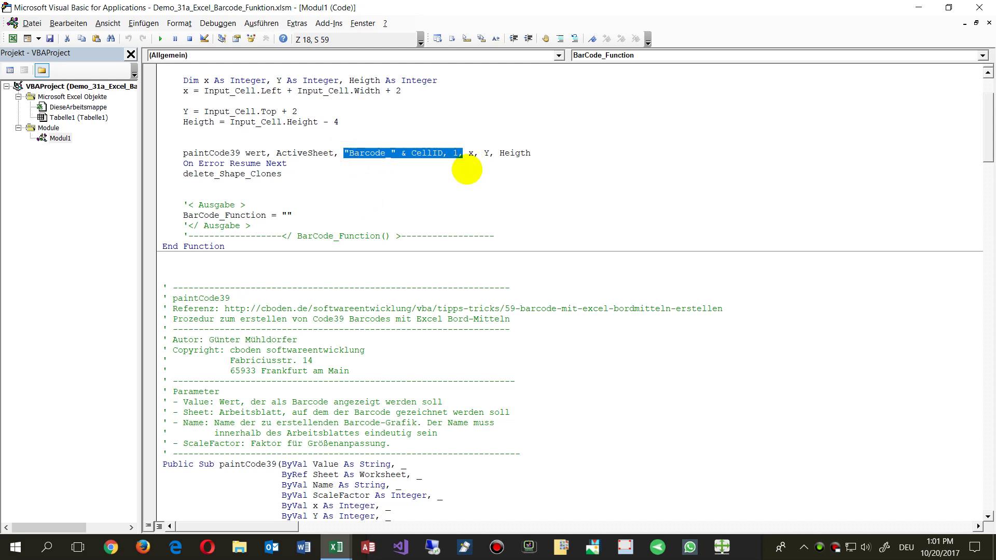
{"action": "left_click", "coordinate": [466, 172]}
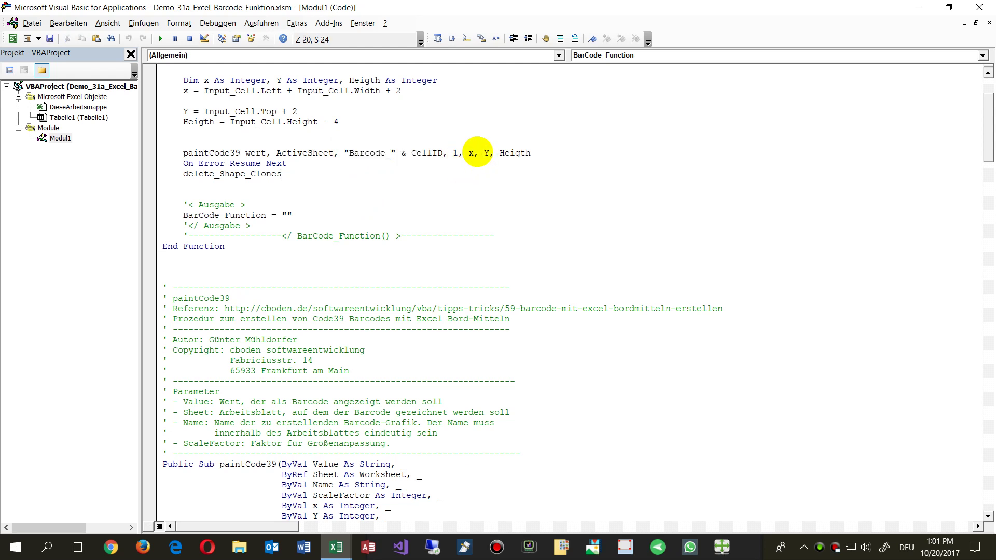
{"action": "double_click", "coordinate": [455, 153]}
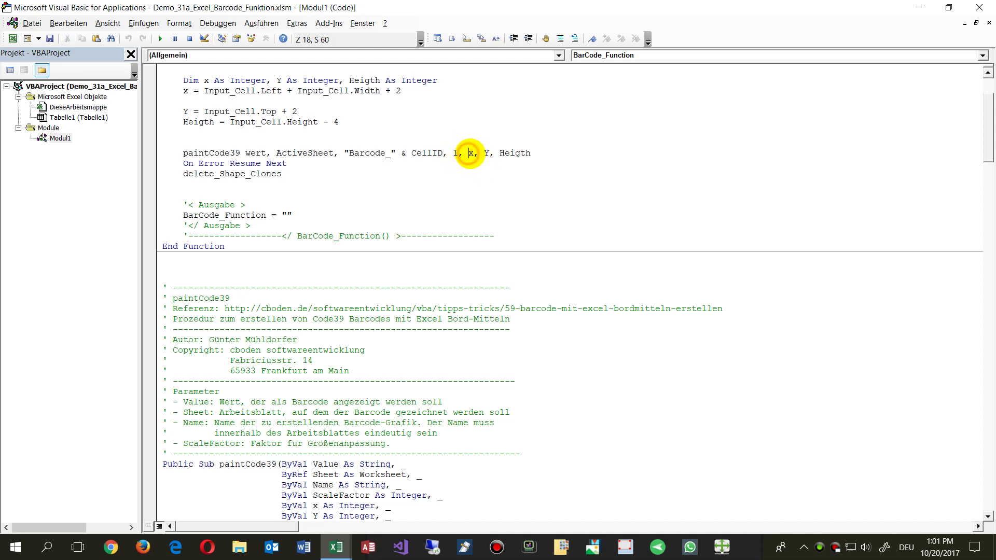
{"action": "double_click", "coordinate": [470, 153]}
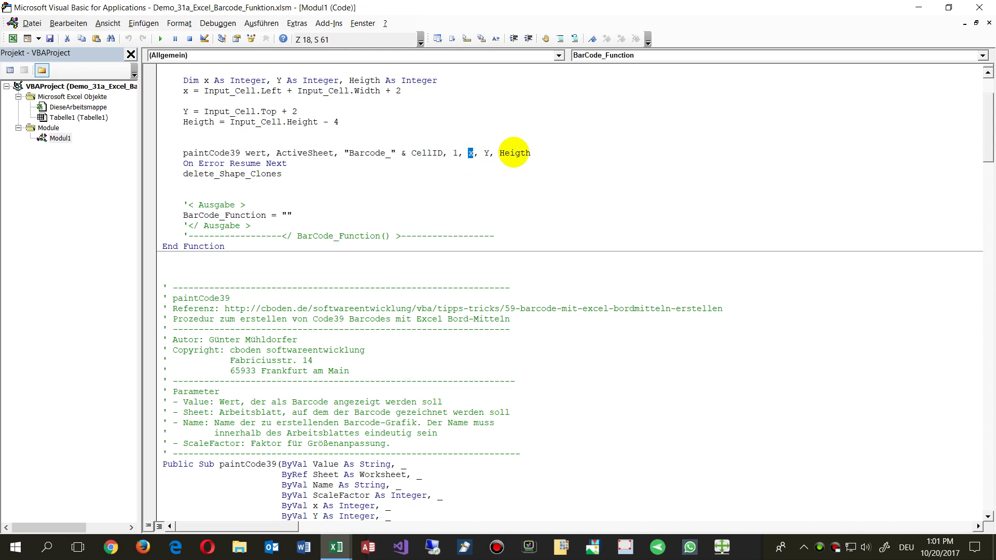
{"action": "double_click", "coordinate": [194, 174]}
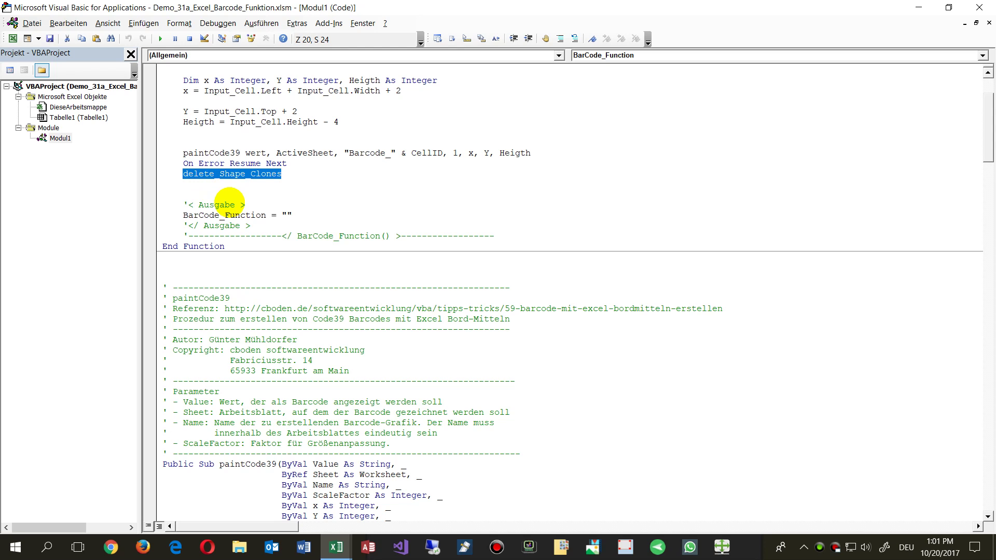
{"action": "double_click", "coordinate": [197, 153]}
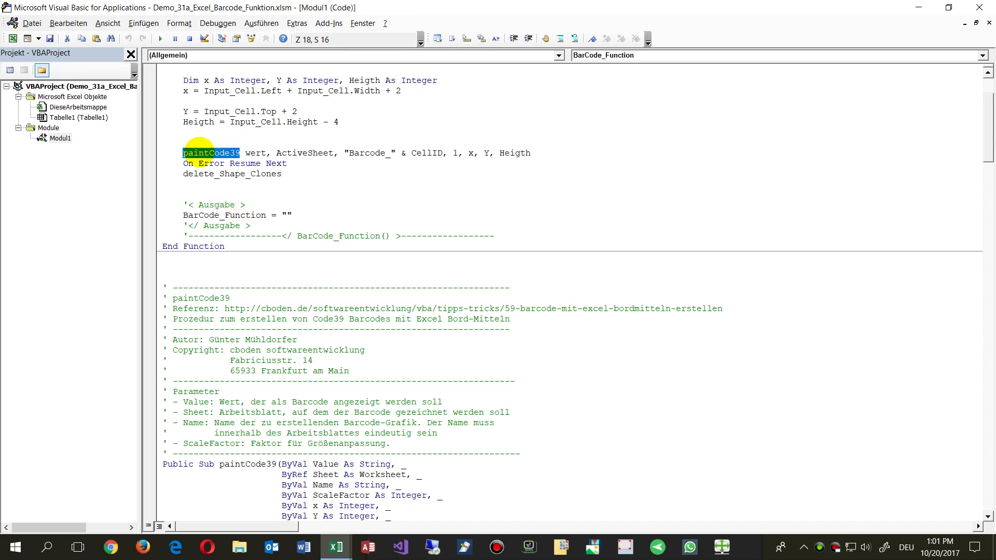
{"action": "scroll", "coordinate": [257, 265], "scroll_direction": "down", "scroll_amount": 4}
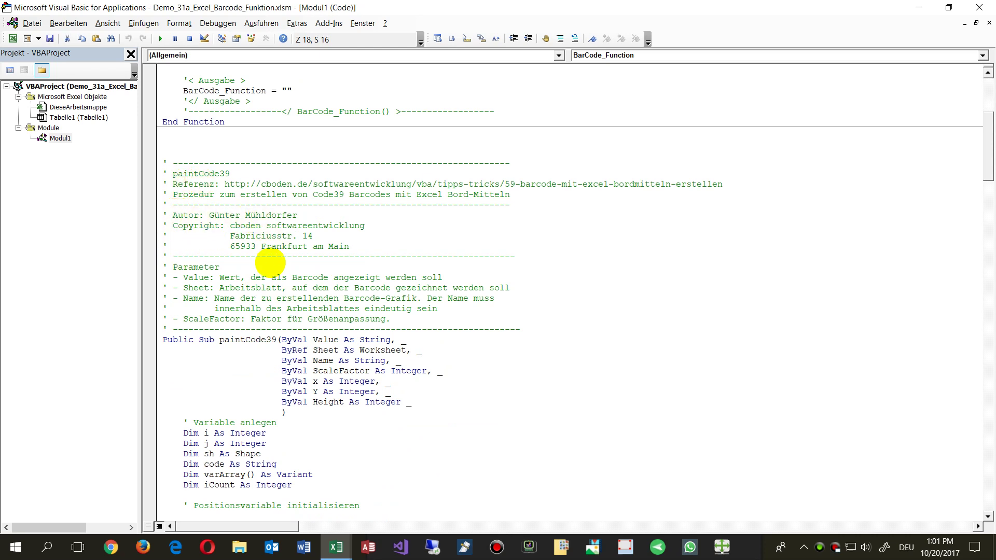
Scroll down through paintCode39 and mark the getCode description comment
{"action": "scroll", "coordinate": [268, 266], "scroll_direction": "down", "scroll_amount": 1}
{"action": "scroll", "coordinate": [268, 267], "scroll_direction": "down", "scroll_amount": 2}
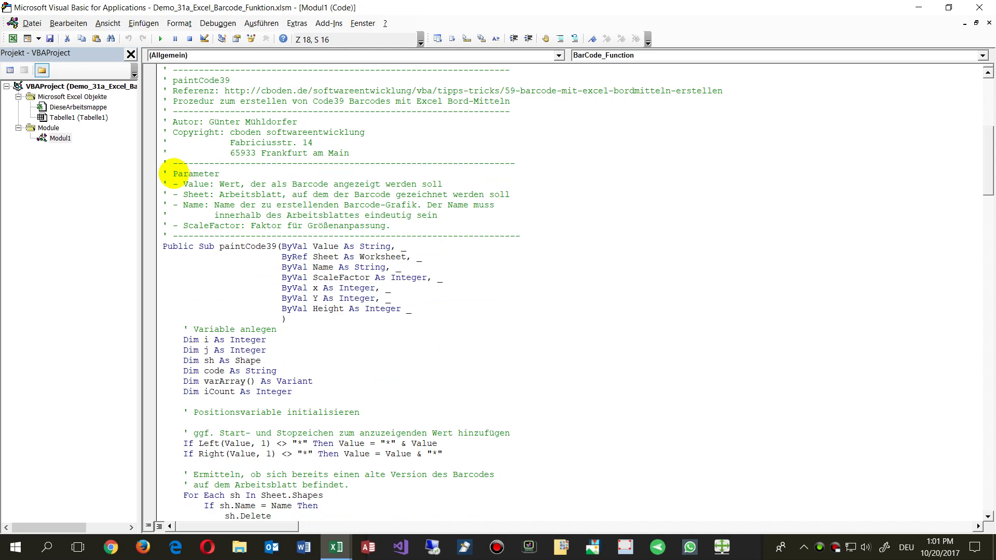
{"action": "scroll", "coordinate": [238, 215], "scroll_direction": "down", "scroll_amount": 1}
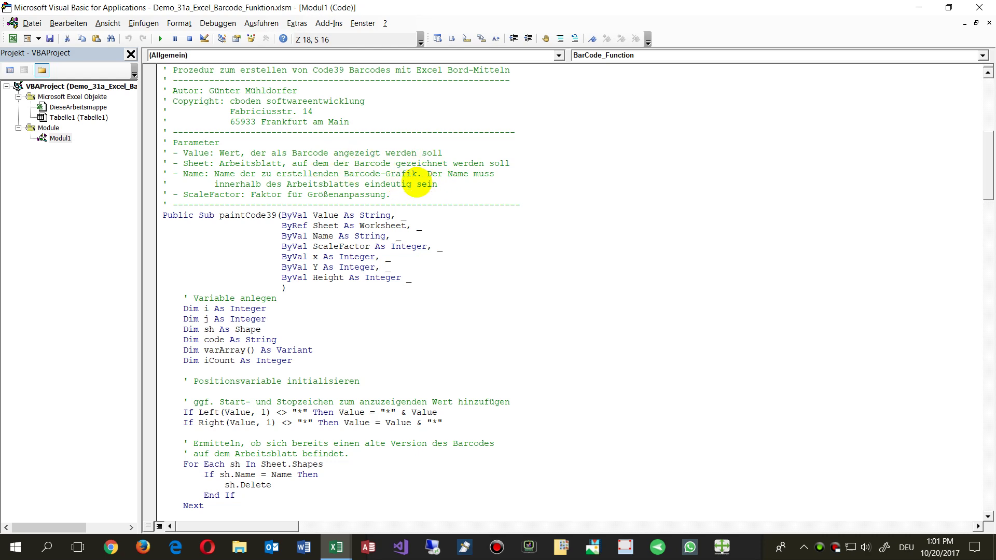
{"action": "scroll", "coordinate": [414, 195], "scroll_direction": "down", "scroll_amount": 6}
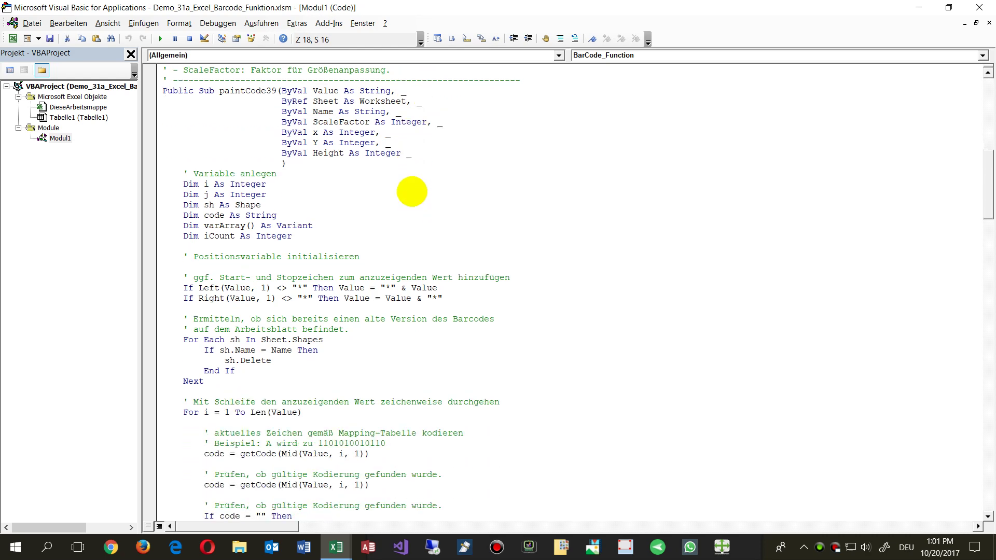
{"action": "scroll", "coordinate": [414, 195], "scroll_direction": "down", "scroll_amount": 6}
{"action": "scroll", "coordinate": [410, 192], "scroll_direction": "down", "scroll_amount": 8}
{"action": "scroll", "coordinate": [409, 194], "scroll_direction": "down", "scroll_amount": 7}
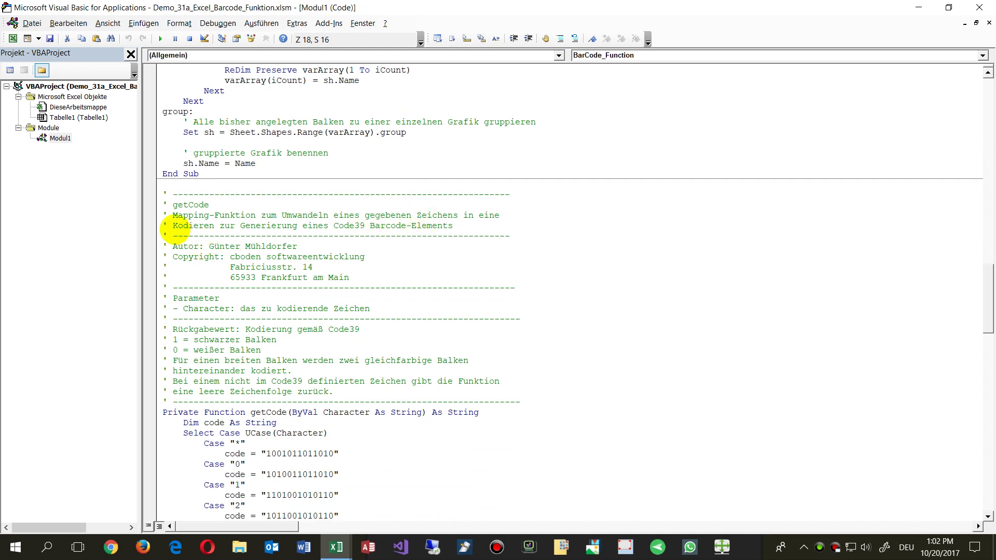
{"action": "left_click_drag", "start_coordinate": [171, 226], "coordinate": [477, 228]}
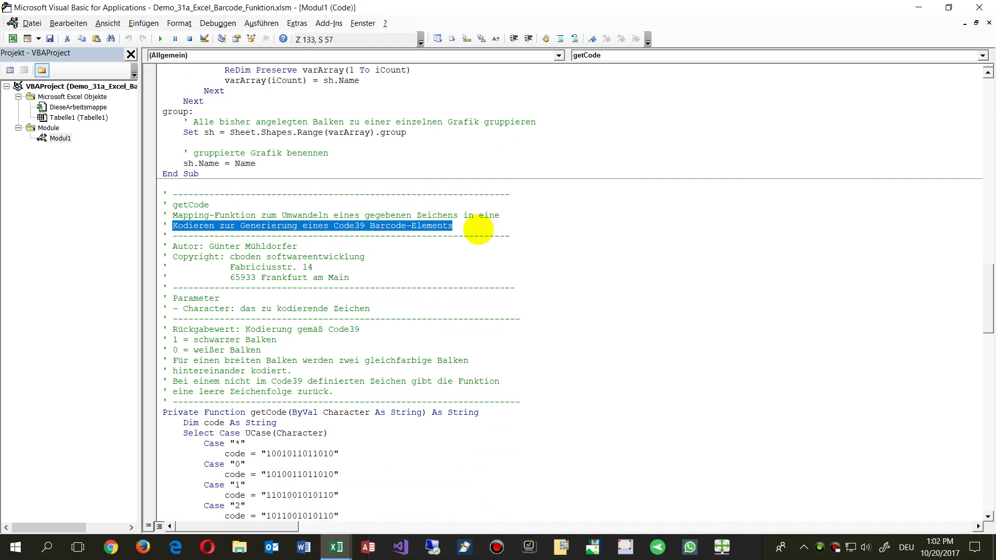
Mark the Code39 bit pattern for letter S, scroll to delete_Shape_Clones, and return to Excel
{"action": "scroll", "coordinate": [452, 327], "scroll_direction": "down", "scroll_amount": 4}
{"action": "scroll", "coordinate": [452, 327], "scroll_direction": "down", "scroll_amount": 16}
{"action": "scroll", "coordinate": [452, 327], "scroll_direction": "down", "scroll_amount": 16}
{"action": "scroll", "coordinate": [454, 319], "scroll_direction": "up", "scroll_amount": 8}
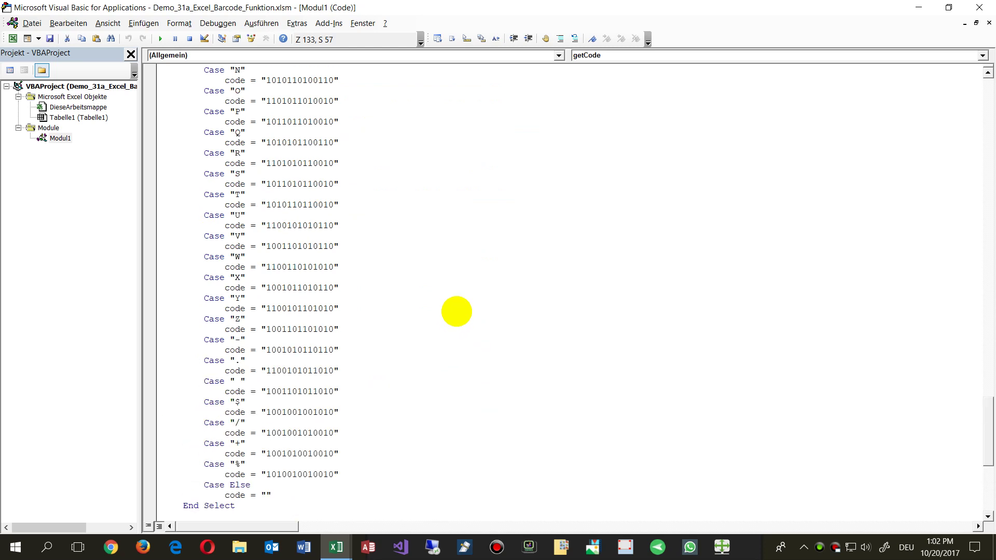
{"action": "left_click_drag", "start_coordinate": [266, 184], "coordinate": [333, 185]}
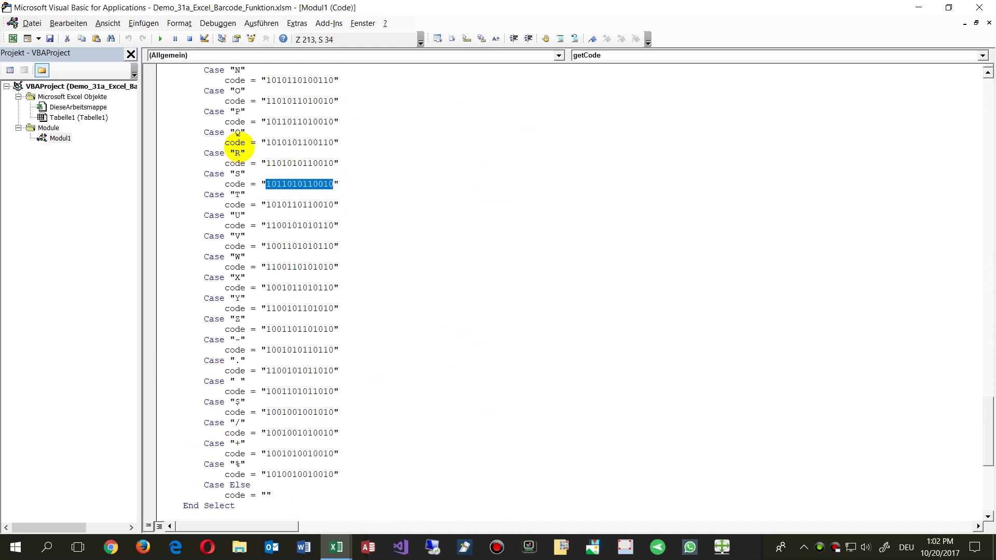
{"action": "scroll", "coordinate": [266, 473], "scroll_direction": "down", "scroll_amount": 5}
{"action": "scroll", "coordinate": [265, 476], "scroll_direction": "down", "scroll_amount": 2}
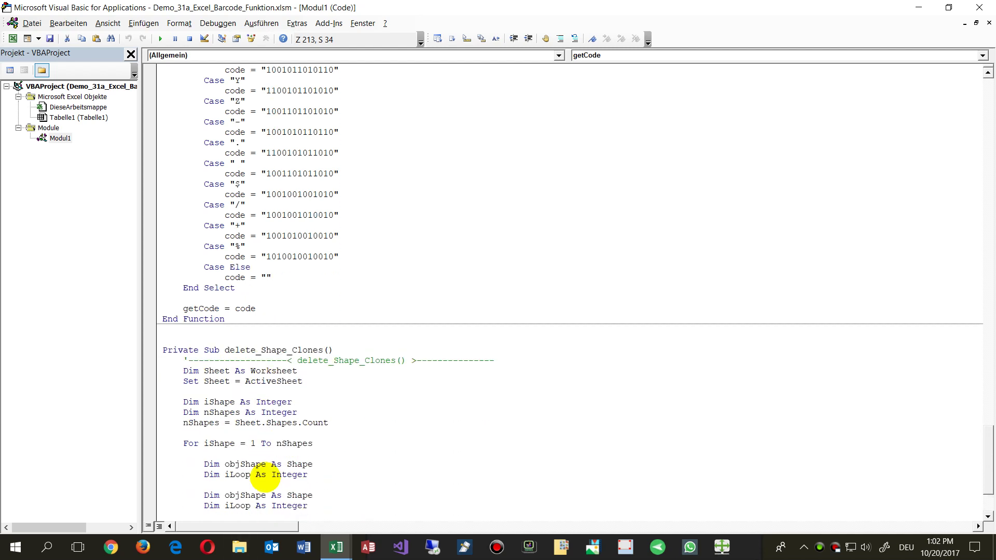
{"action": "scroll", "coordinate": [265, 476], "scroll_direction": "down", "scroll_amount": 2}
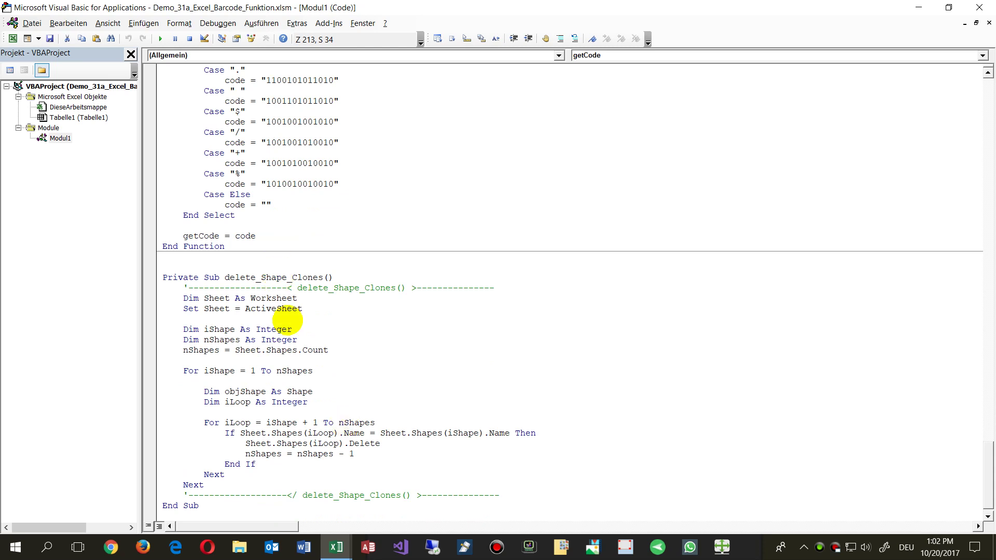
{"action": "key", "text": "alt+F11"}
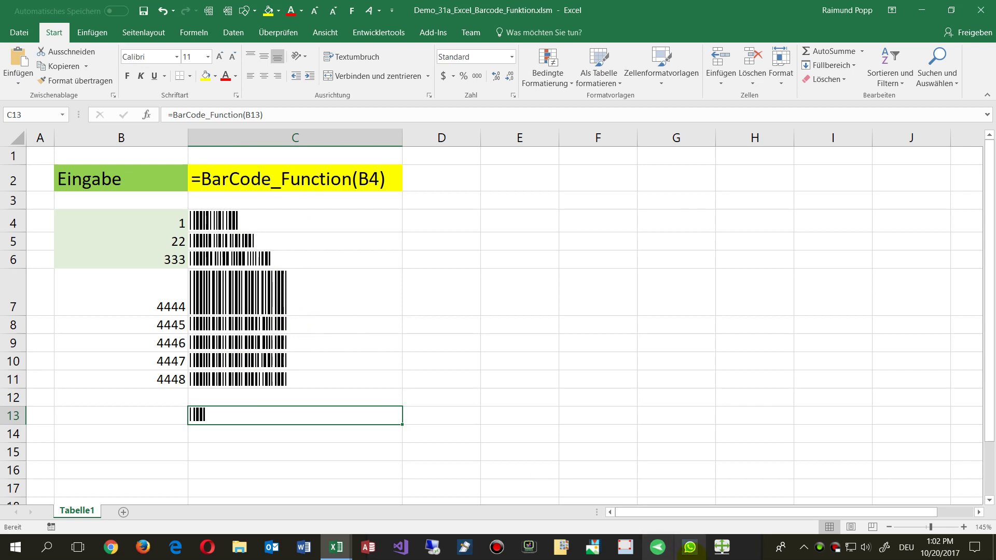
{"action": "left_click", "coordinate": [747, 548]}
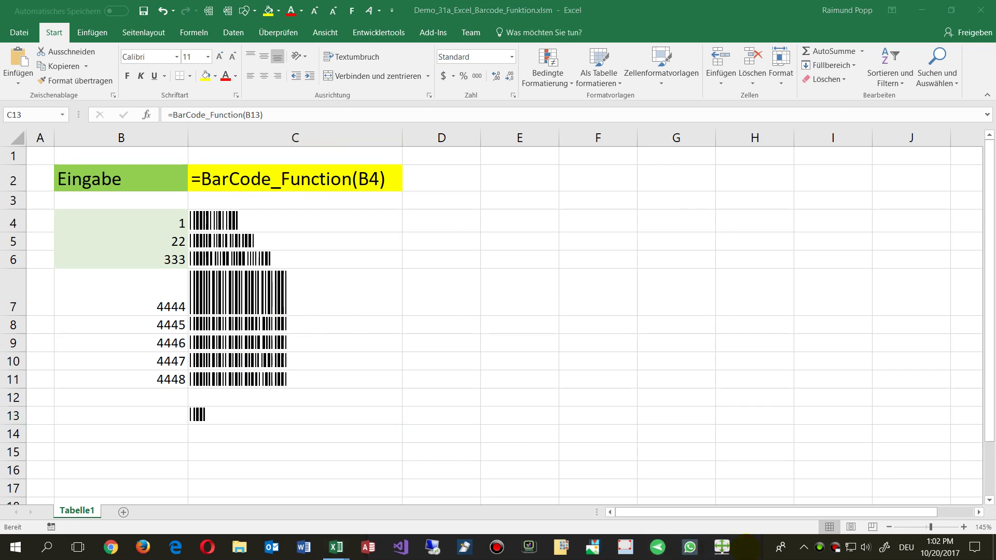